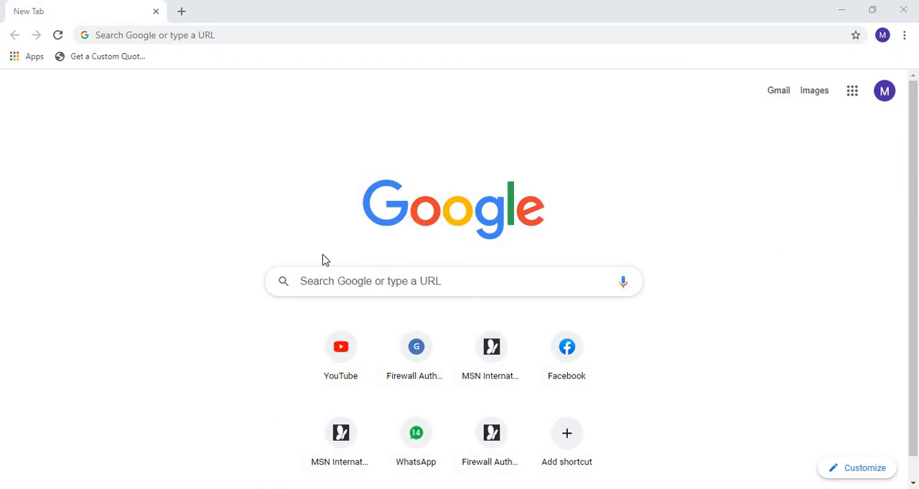
# - Search Google for google forms, go to the Google Forms site for personal use and create a blank form
pyautogui.click(122, 37)
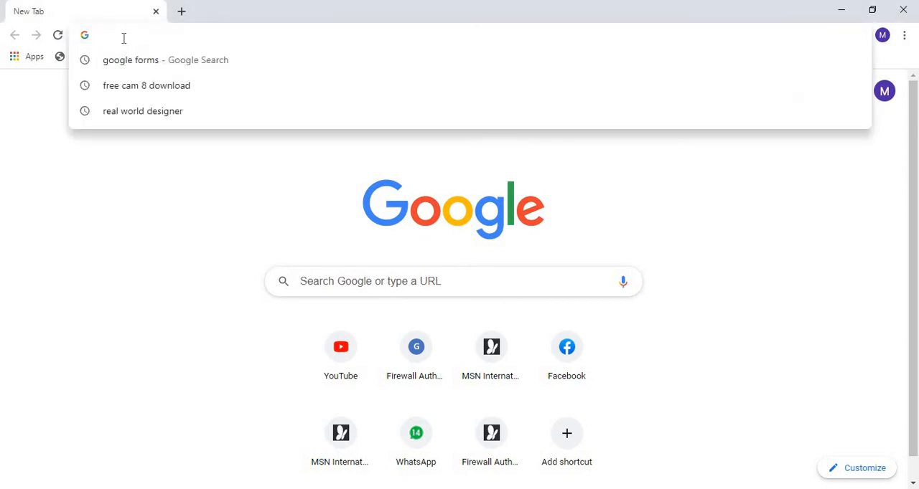
pyautogui.click(136, 67)
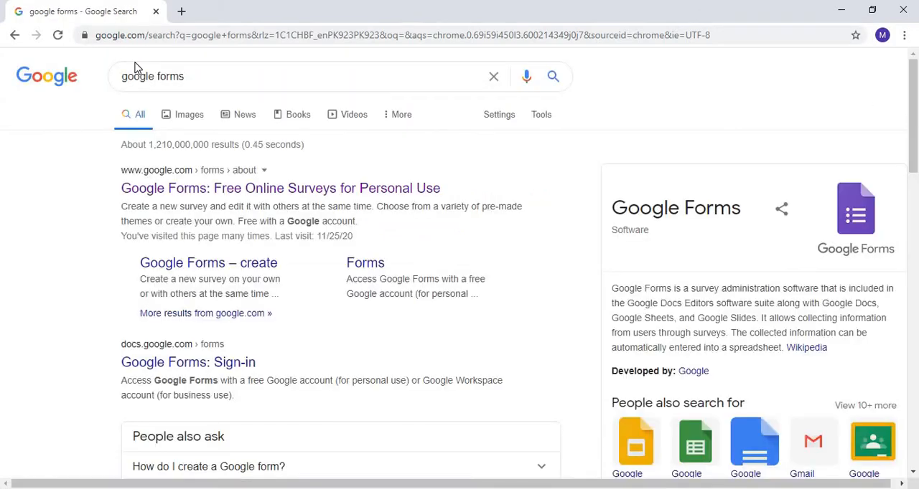
pyautogui.click(188, 191)
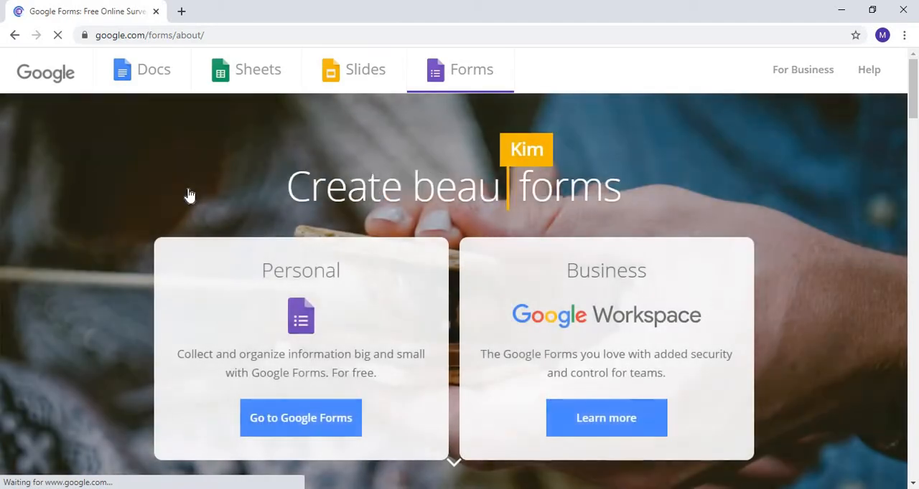
pyautogui.click(283, 421)
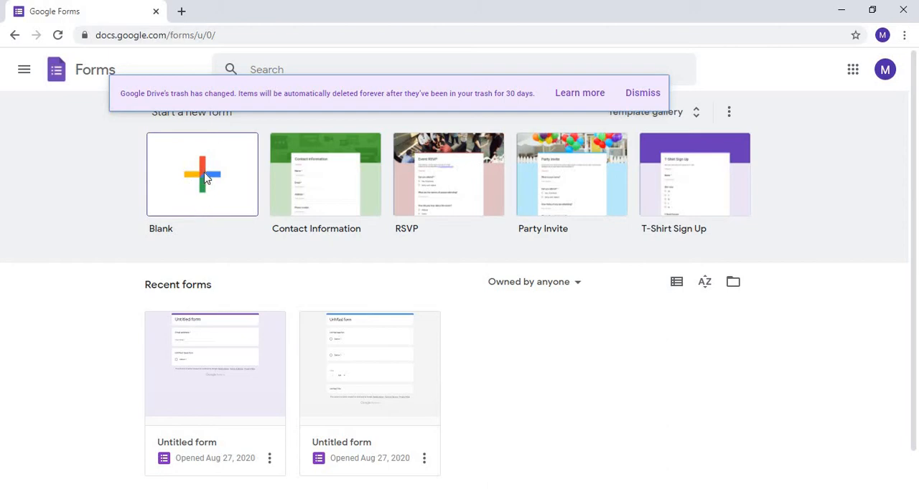
pyautogui.click(205, 178)
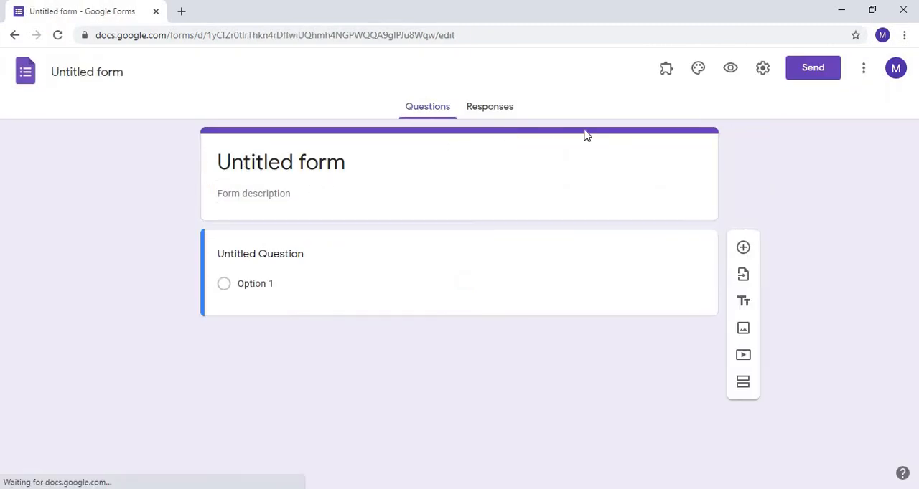
# - Configure the form settings to limit respondents to 1 response and make the form a quiz, and save them
pyautogui.click(763, 68)
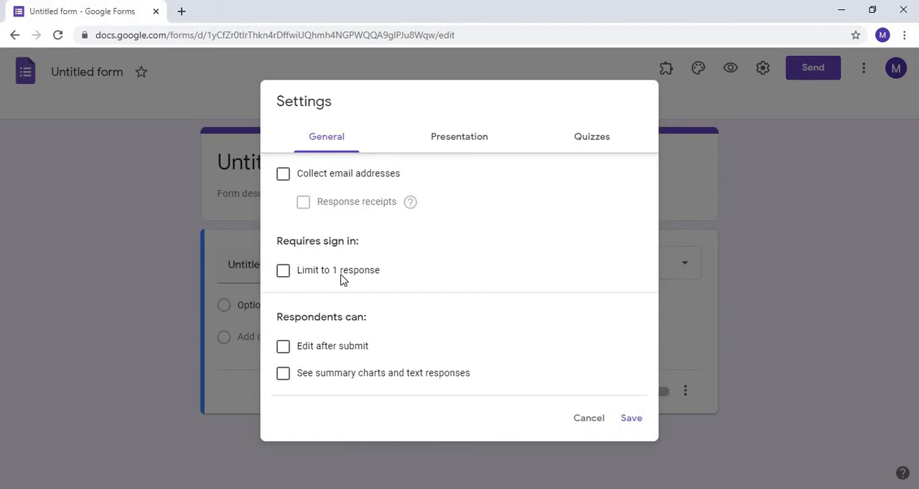
pyautogui.click(283, 279)
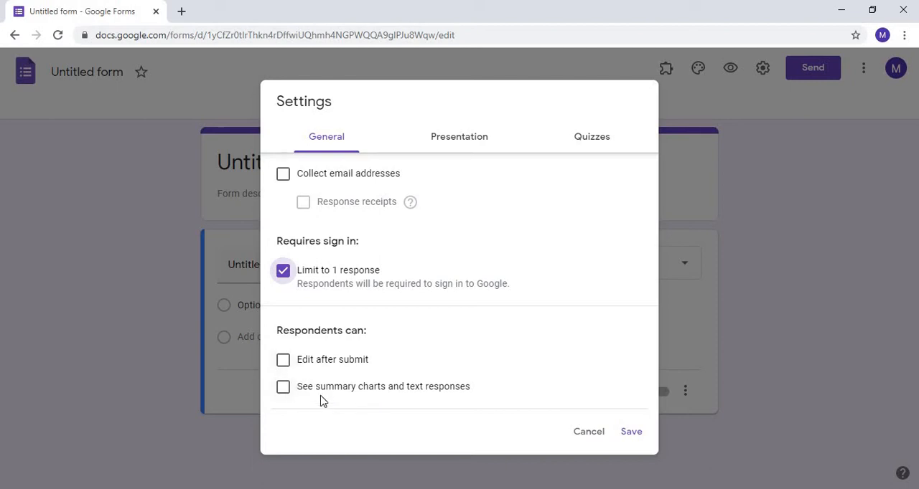
pyautogui.click(454, 143)
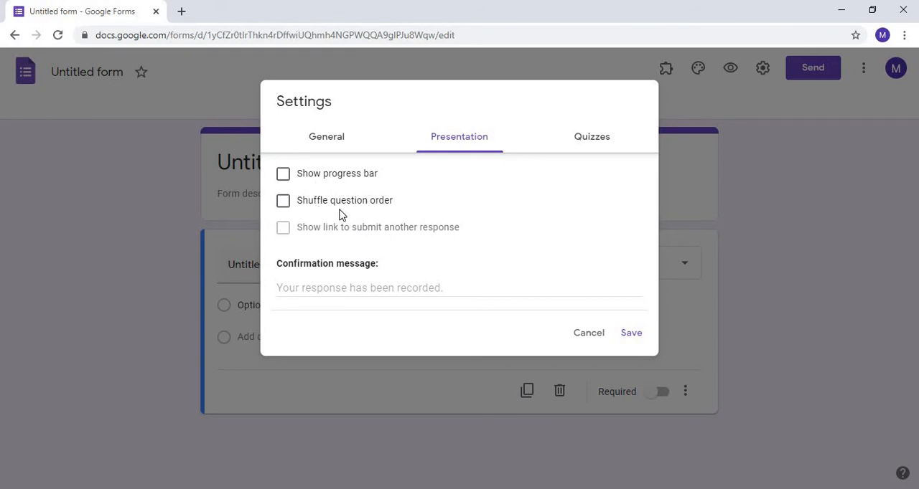
pyautogui.click(589, 143)
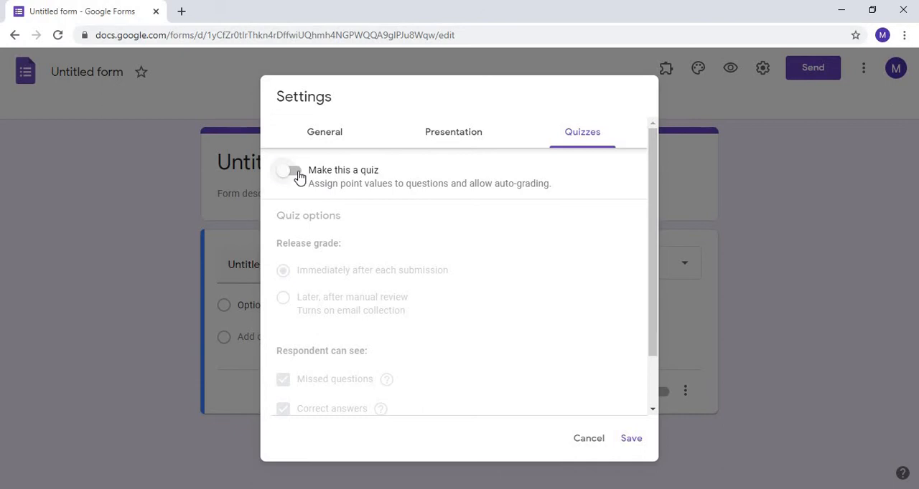
pyautogui.click(294, 173)
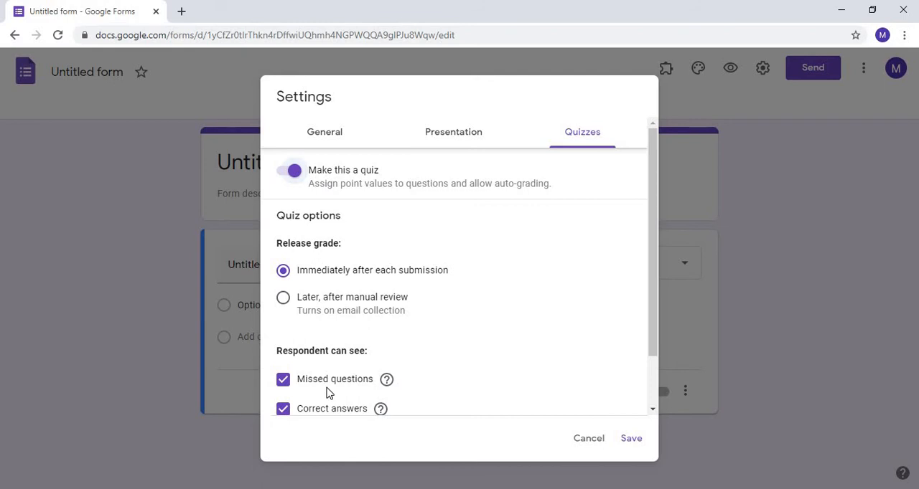
pyautogui.scroll(-1, 323, 387)
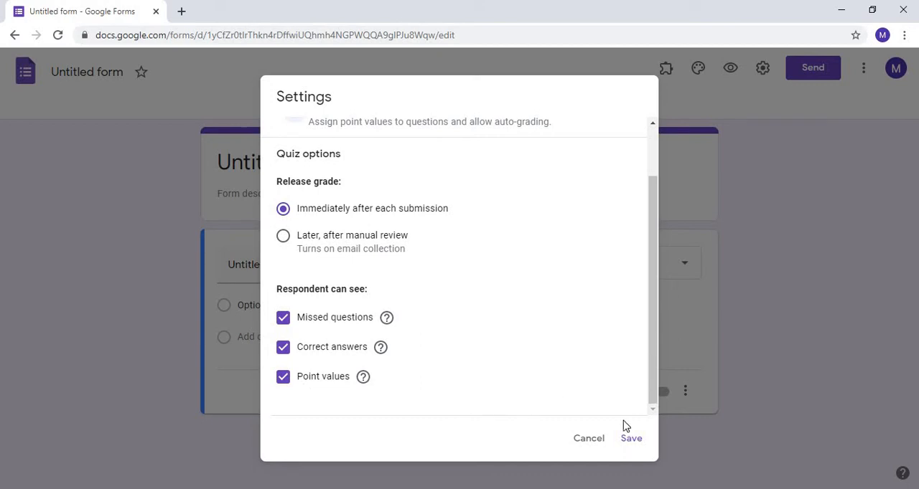
pyautogui.click(630, 445)
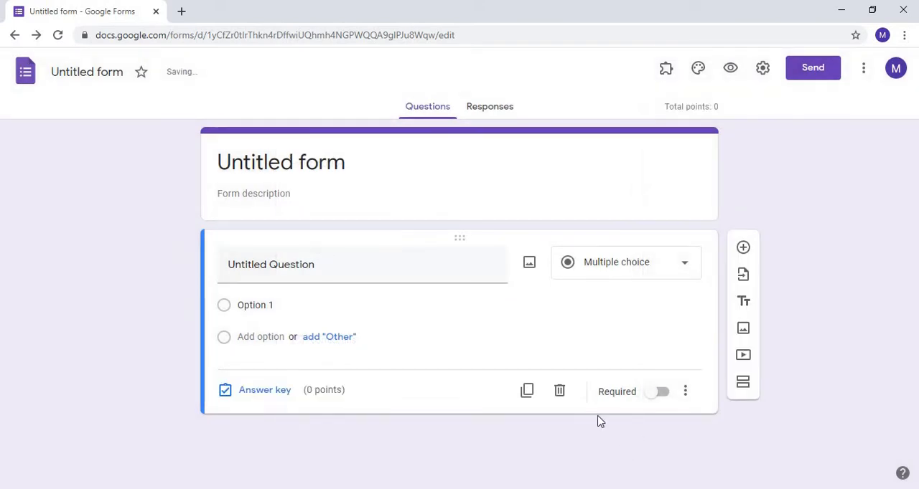
# - Set the form title to "Quiz #1"
pyautogui.click(267, 159)
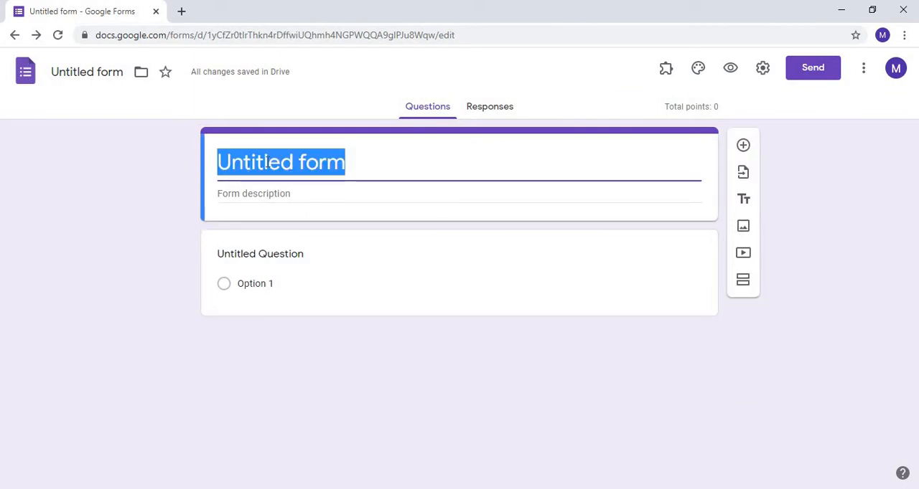
pyautogui.write('Qui')
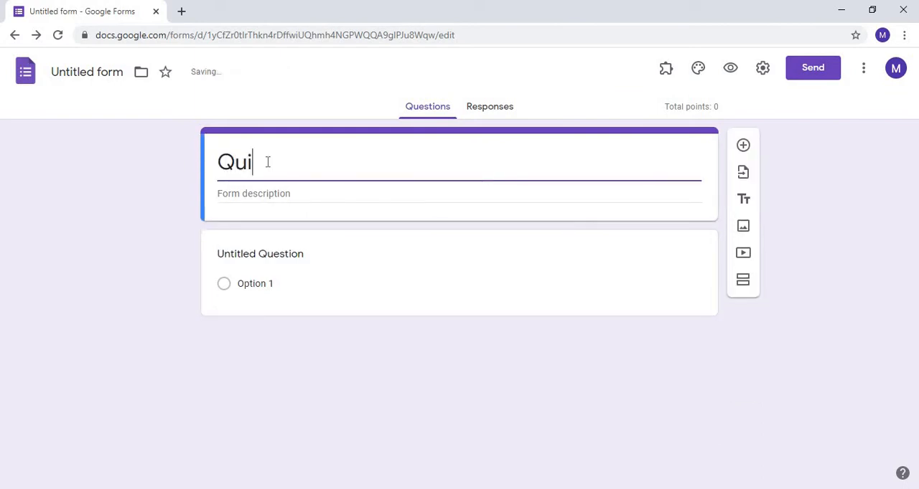
pyautogui.write('z #1')
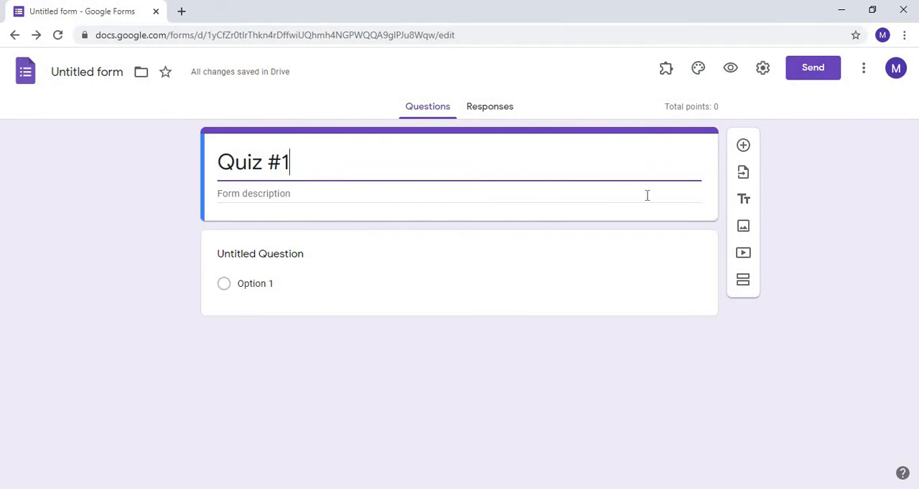
# - Add a short-answer question titled "Student Name" below the form title, check its answer key, and make it required
pyautogui.click(743, 147)
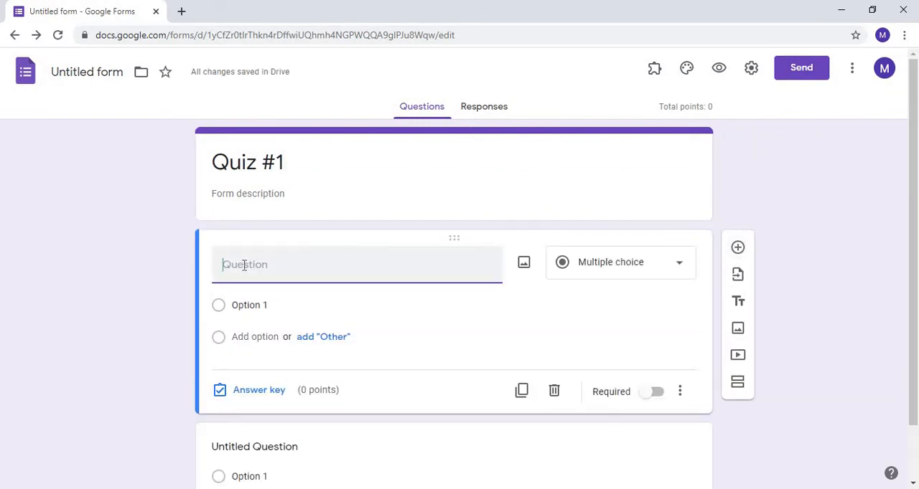
pyautogui.write('Stu')
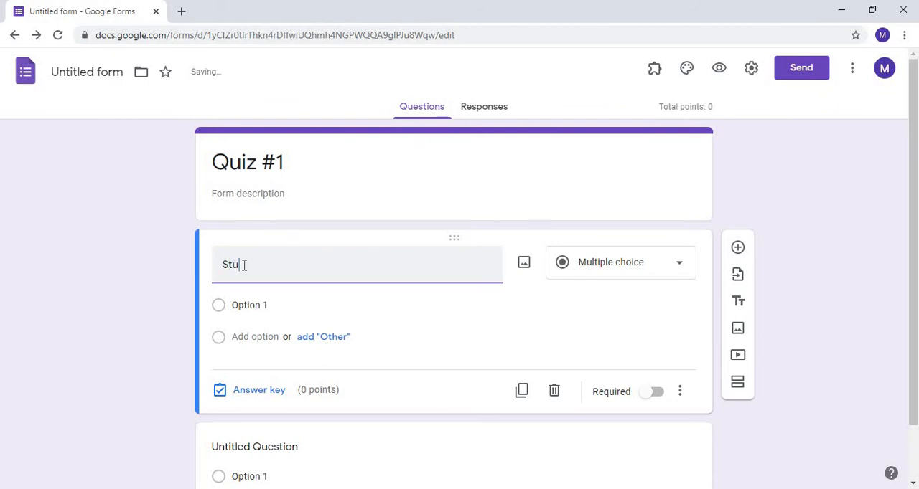
pyautogui.write('dent Name')
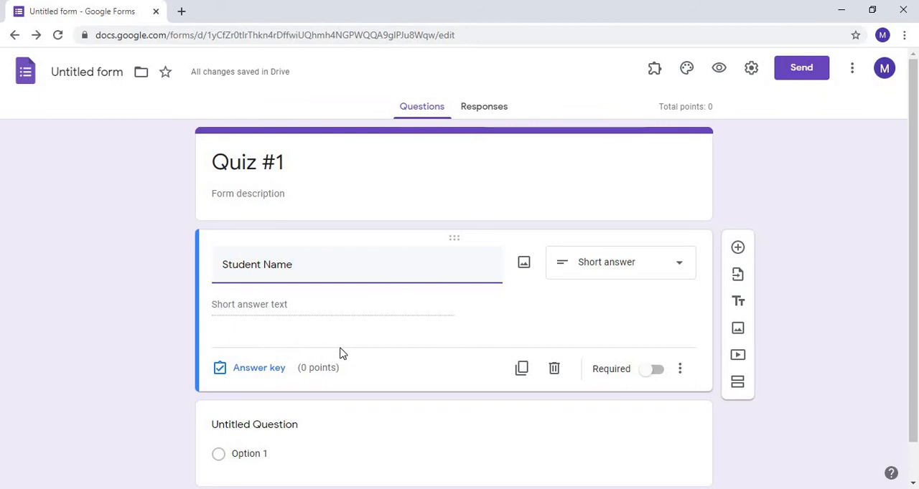
pyautogui.click(258, 368)
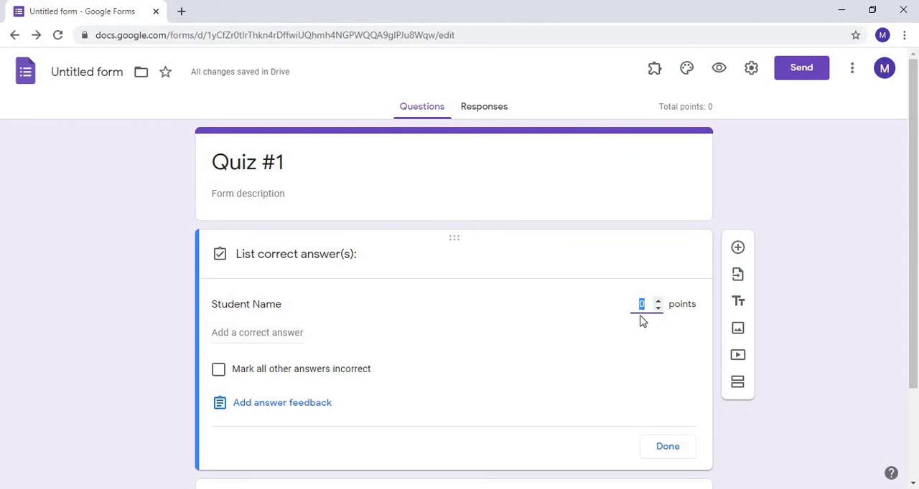
pyautogui.click(665, 448)
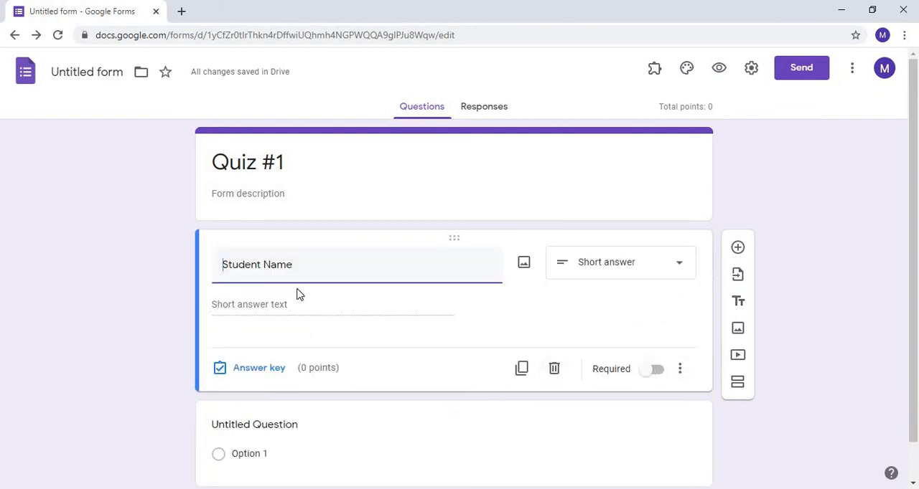
pyautogui.click(650, 373)
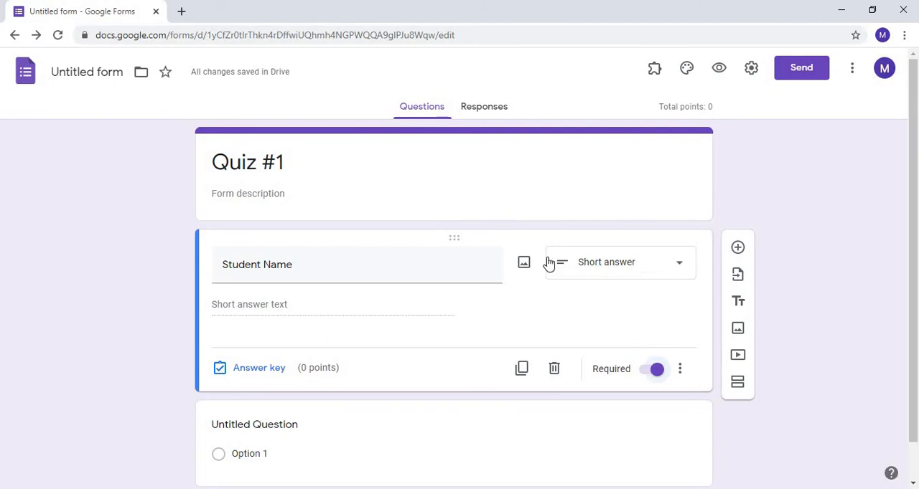
# - Add a short-answer question titled "Roll #" below the Student Name question and make it required
pyautogui.click(737, 250)
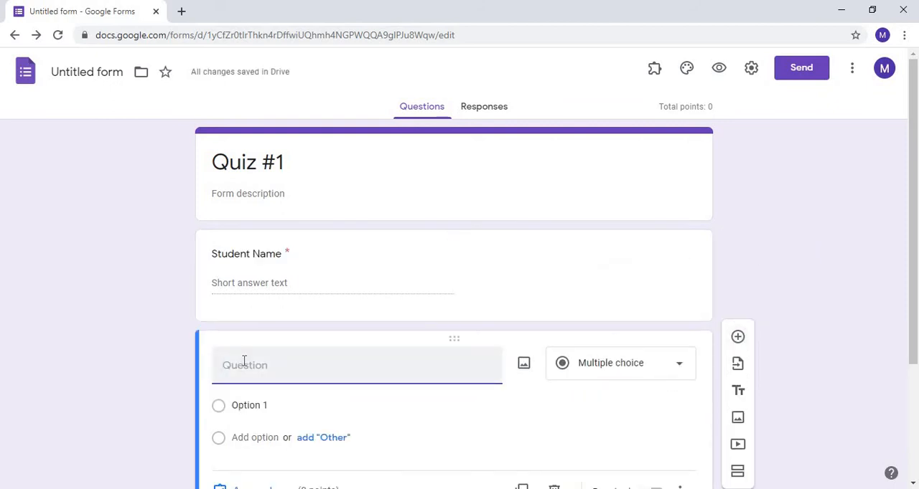
pyautogui.write('Roll')
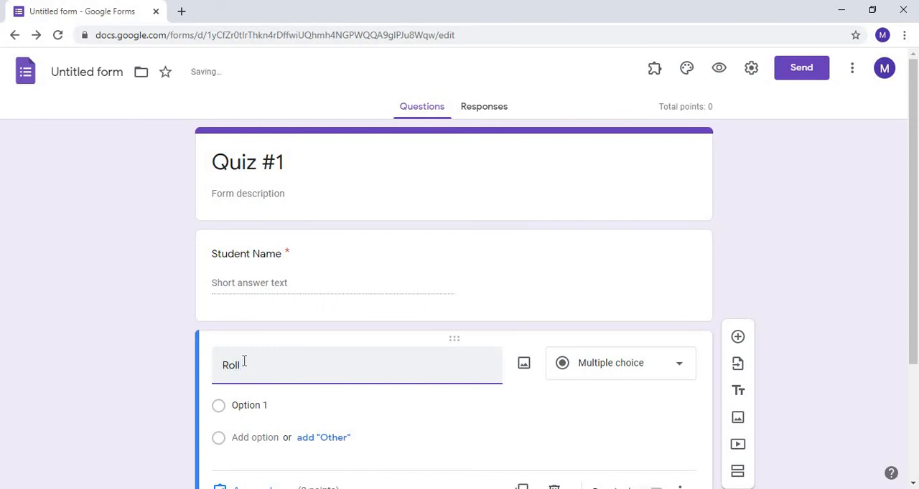
pyautogui.write(' #')
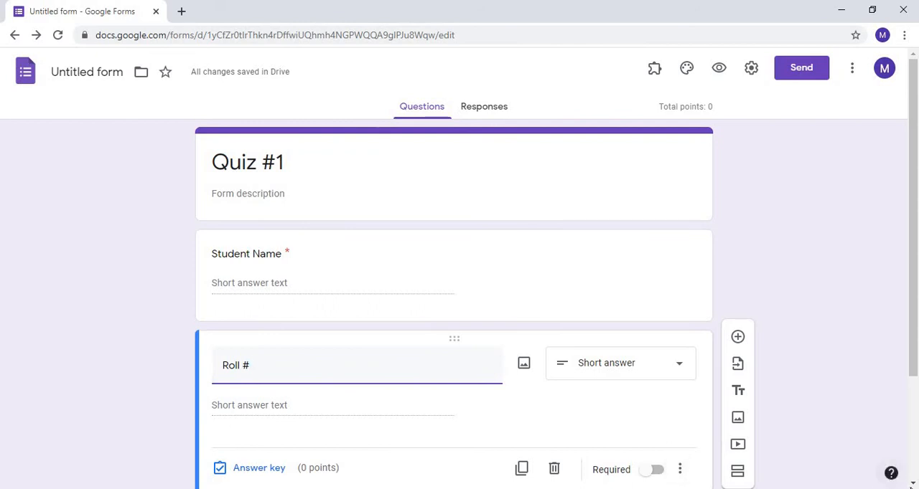
pyautogui.scroll(-2, 752, 419)
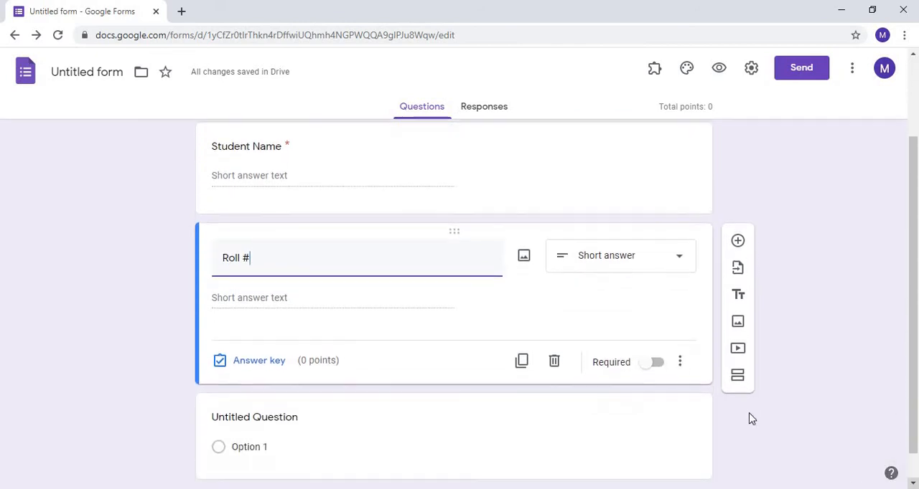
pyautogui.click(649, 366)
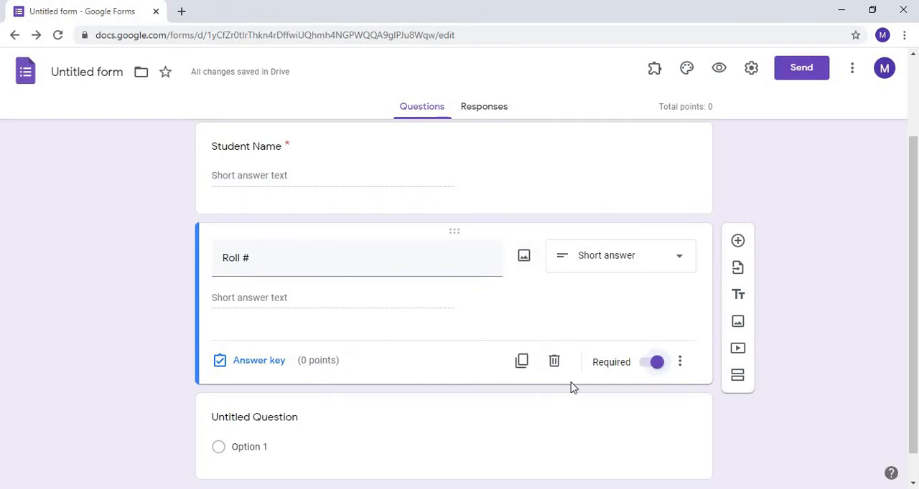
# - Add a new section after the Roll # question and title it "MCQs"
pyautogui.click(737, 376)
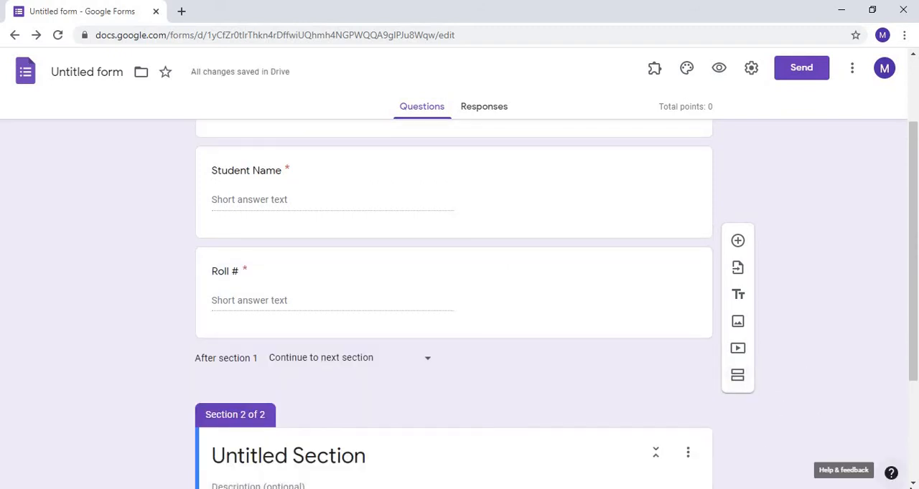
pyautogui.click(914, 483)
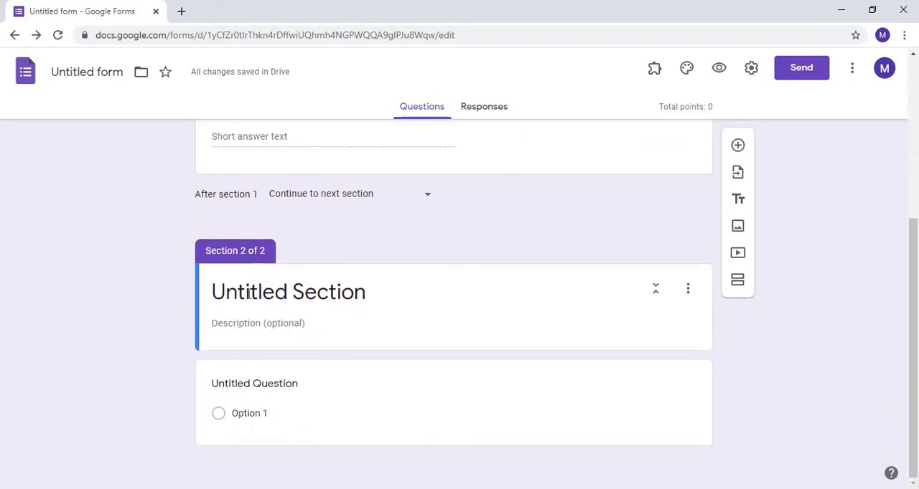
pyautogui.click(249, 292)
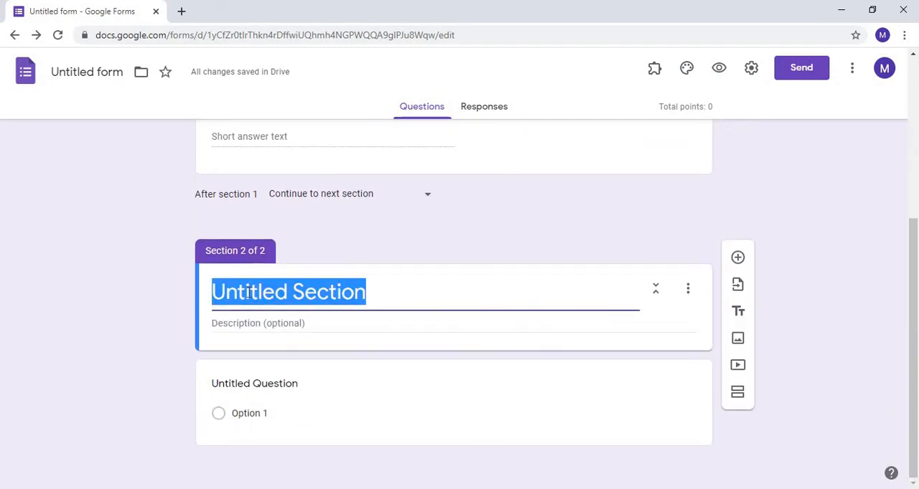
pyautogui.write('MC')
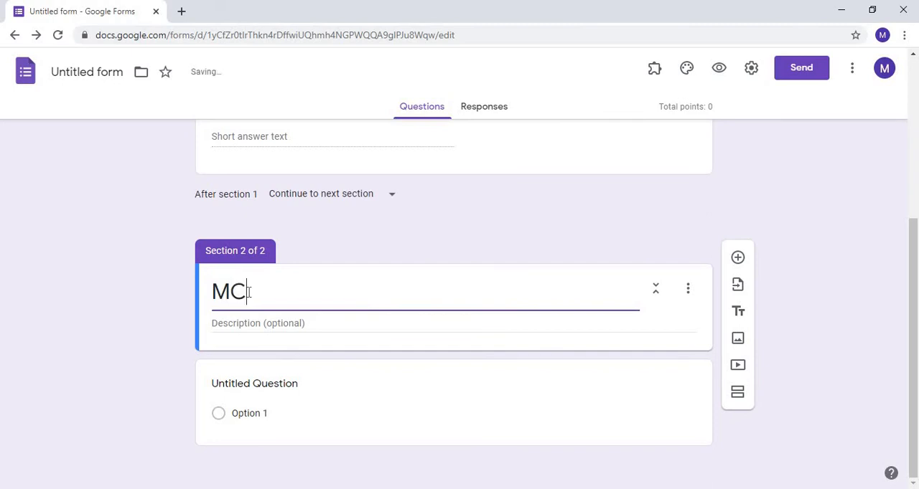
pyautogui.write('Qs')
# - Add a question titled "Biggest University in Pakistan" directly below the MCQs section header
pyautogui.click(738, 258)
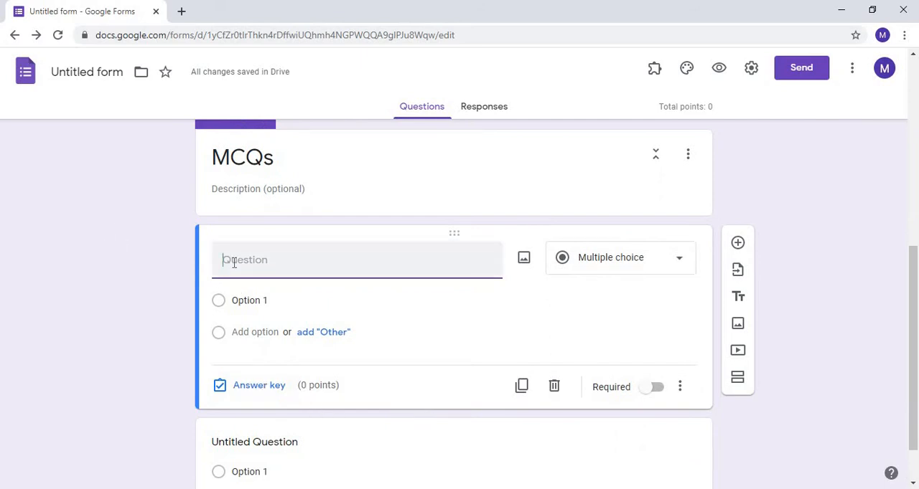
pyautogui.write('Big')
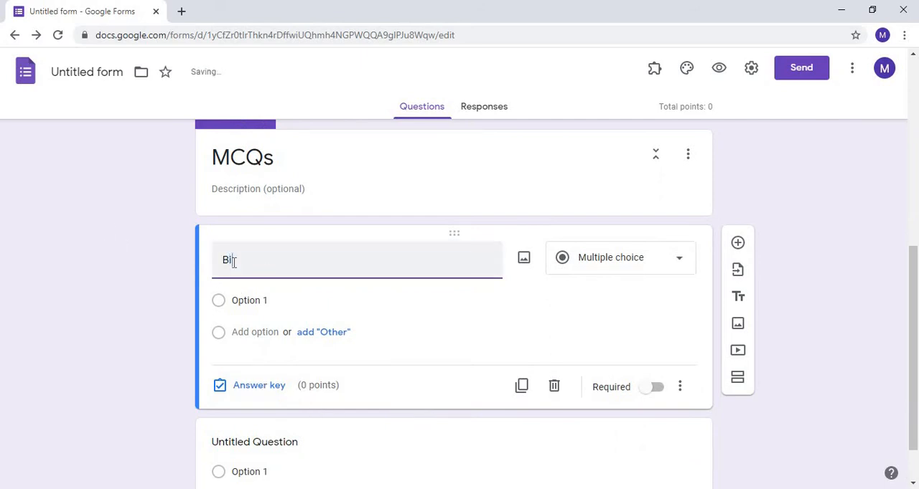
pyautogui.write('gest')
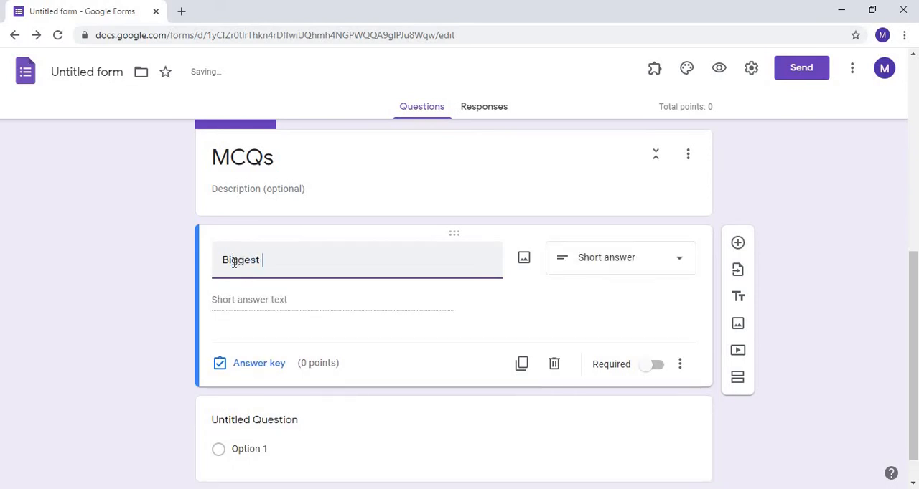
pyautogui.write(' University in Pa')
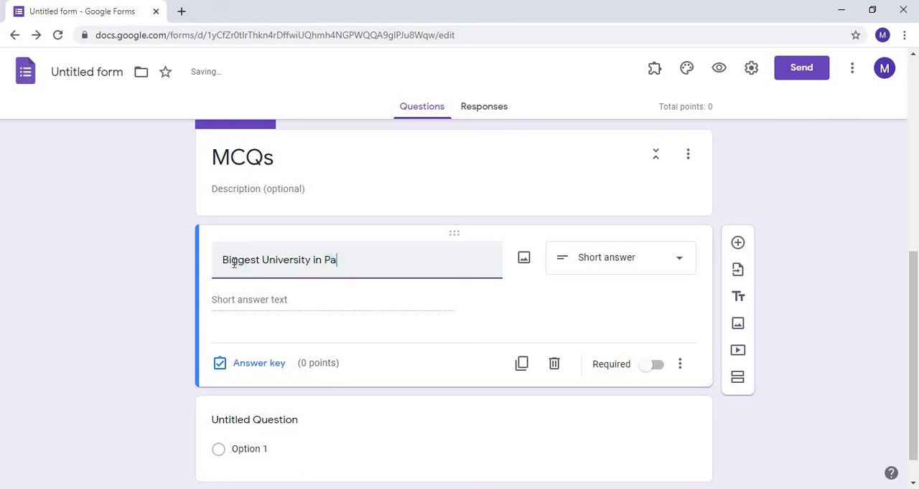
pyautogui.write('kistan')
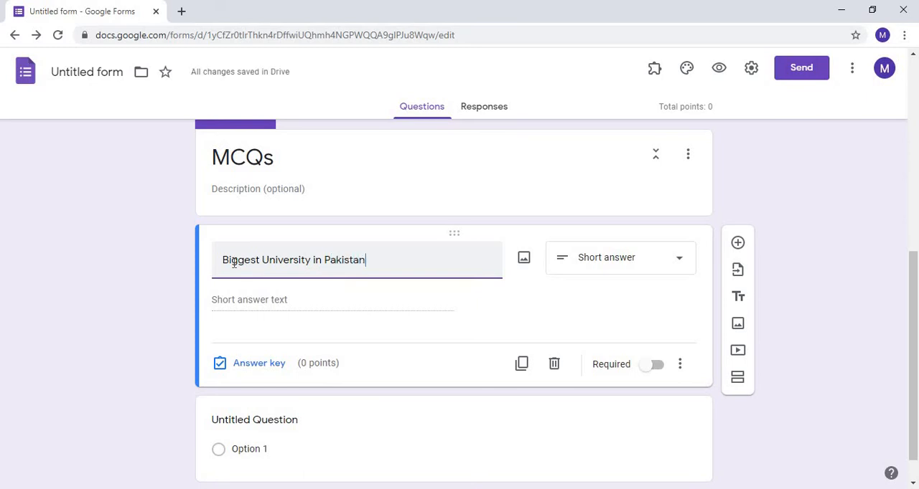
# - Try the Paragraph type on the "Biggest University in Pakistan" question, and settle on Multiple choice
pyautogui.click(680, 265)
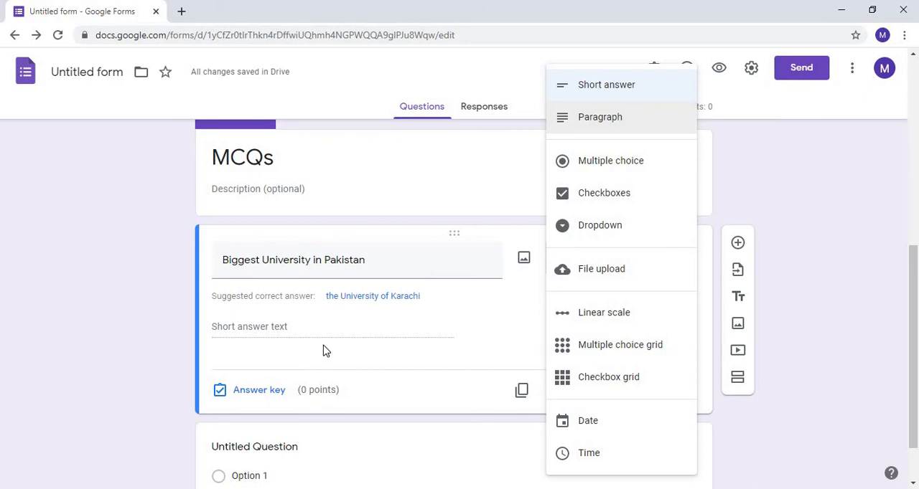
pyautogui.click(594, 123)
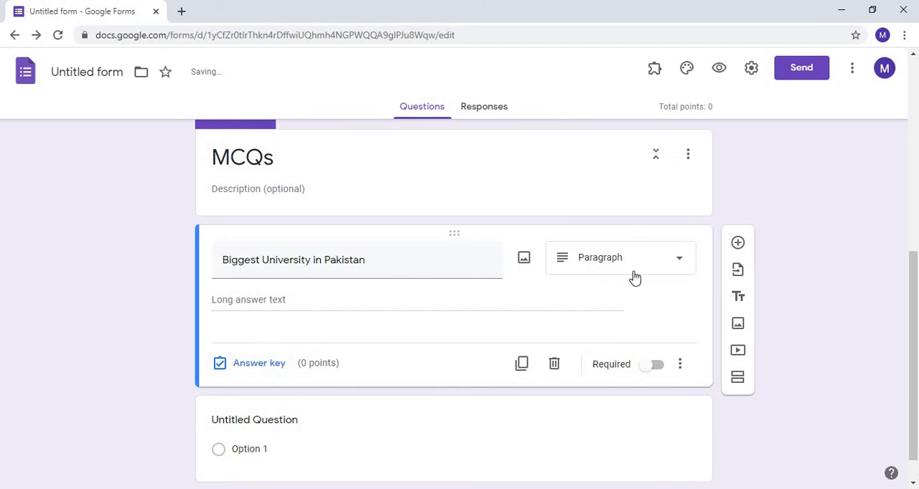
pyautogui.click(681, 261)
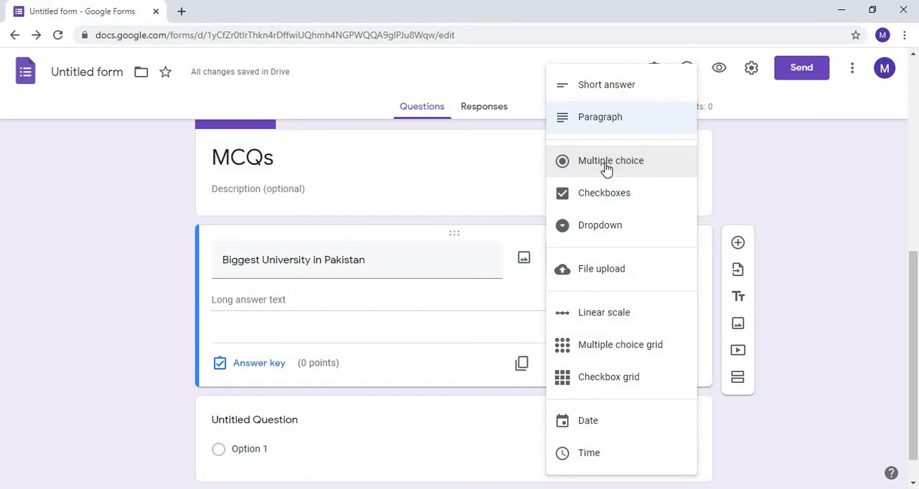
pyautogui.click(606, 165)
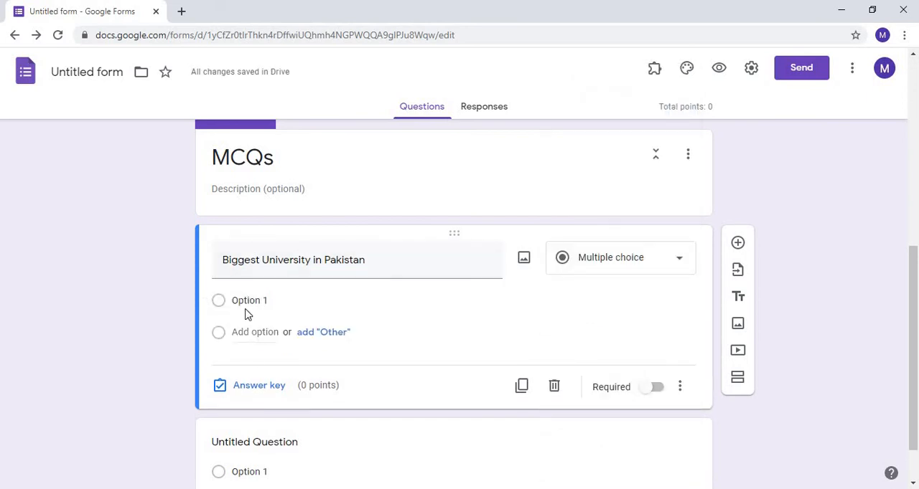
# - Enter PU, GCU, UET and AIOU as the four answer options of the "Biggest University in Pakistan" question
pyautogui.click(246, 301)
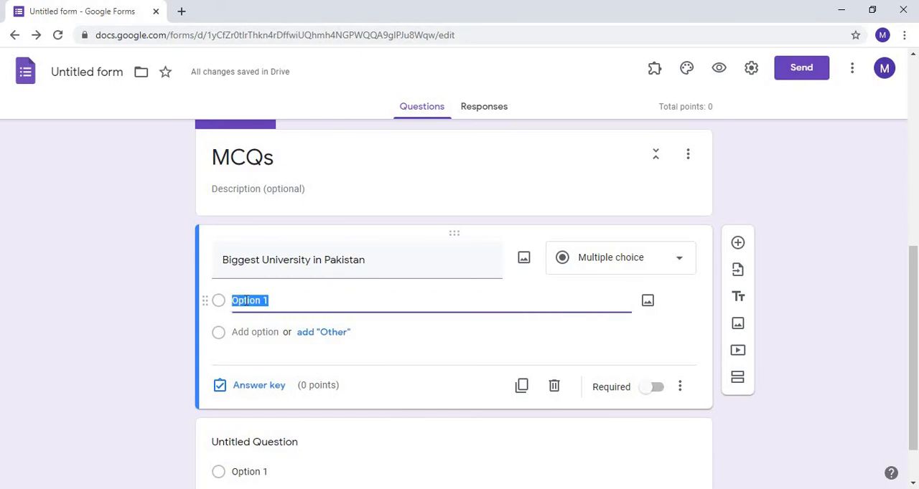
pyautogui.write('P')
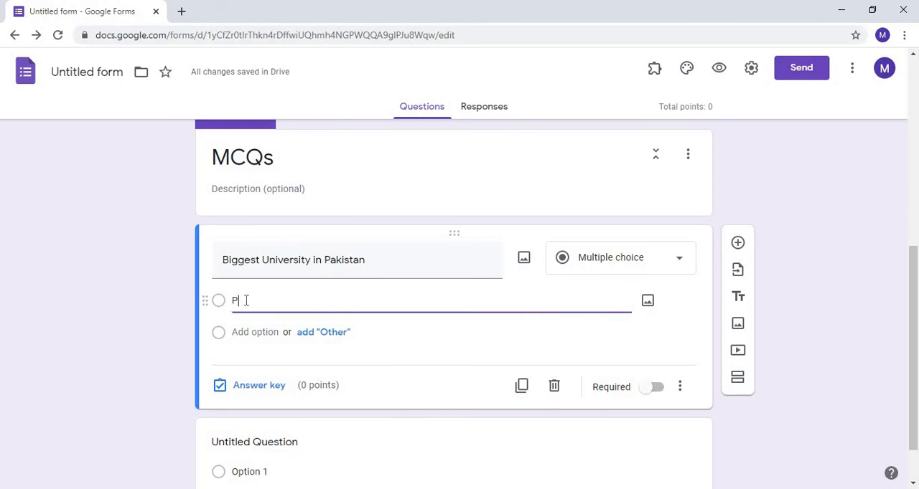
pyautogui.write('U')
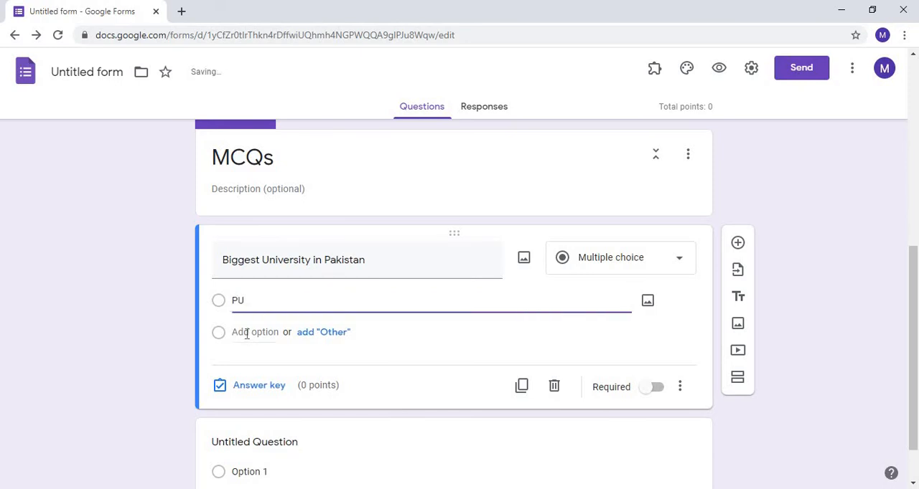
pyautogui.click(246, 332)
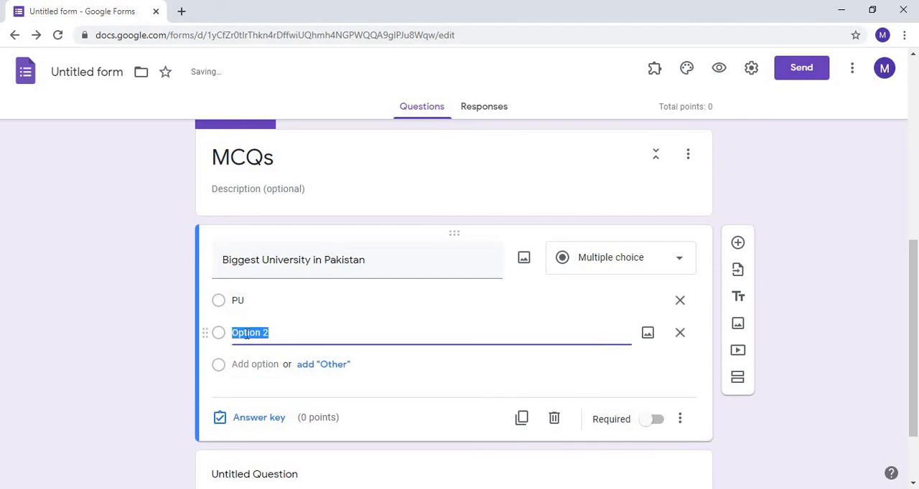
pyautogui.write('GCU')
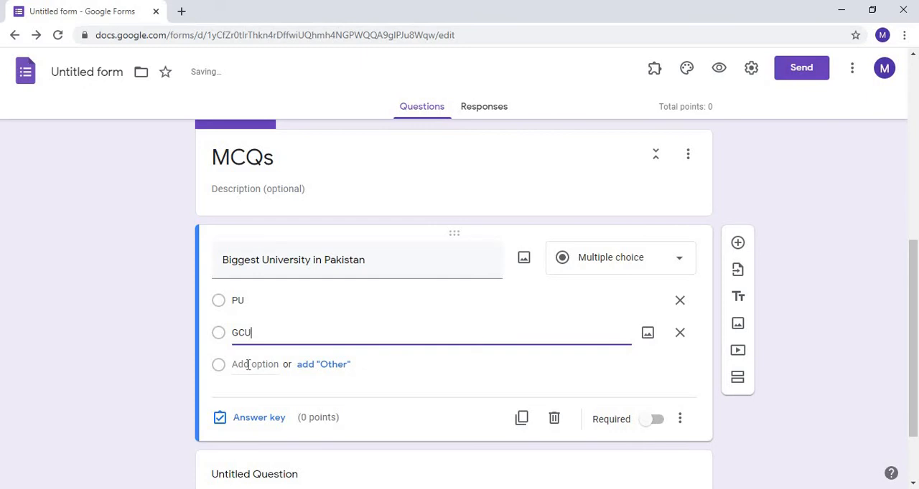
pyautogui.click(247, 365)
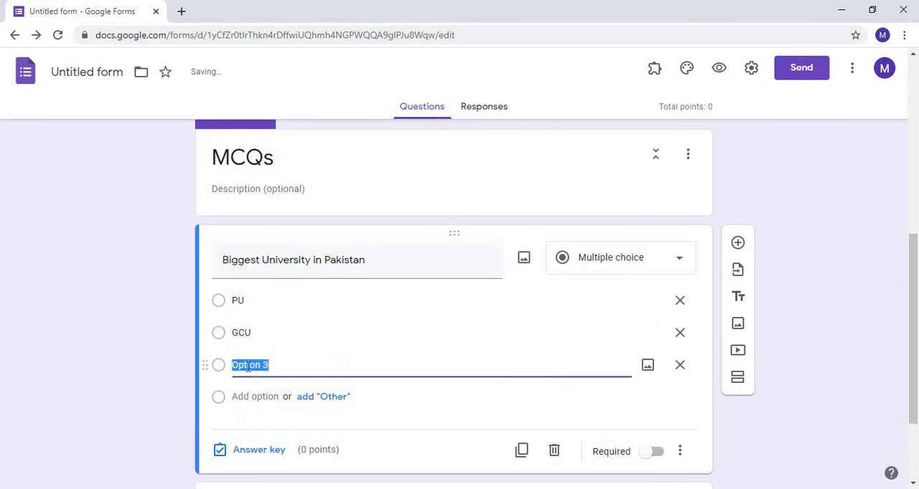
pyautogui.write('UET')
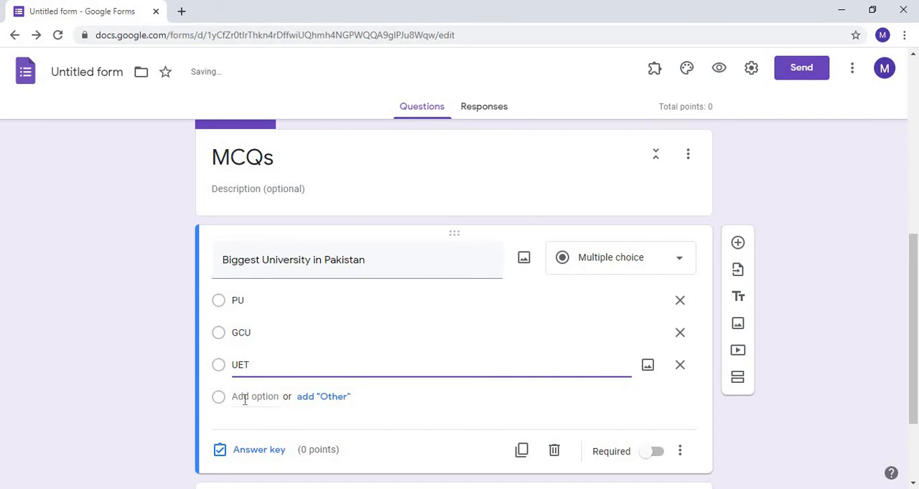
pyautogui.click(244, 400)
pyautogui.write('A')
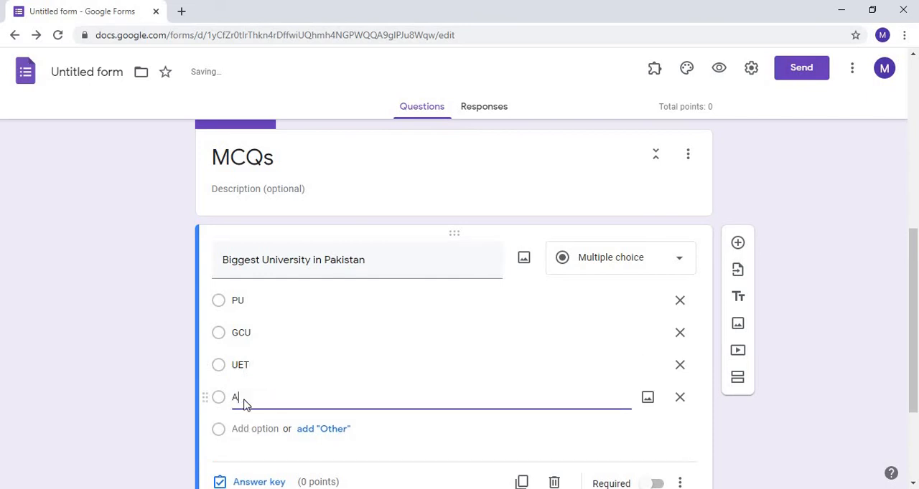
pyautogui.write('IOU')
# - Mark PU as the correct answer in the university question's answer key and make it worth 1 point
pyautogui.click(912, 484)
pyautogui.click(912, 484)
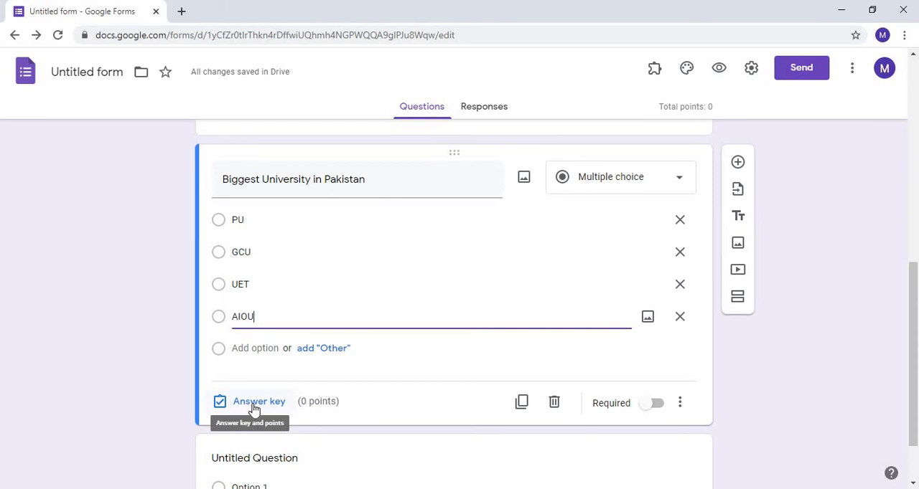
pyautogui.click(254, 404)
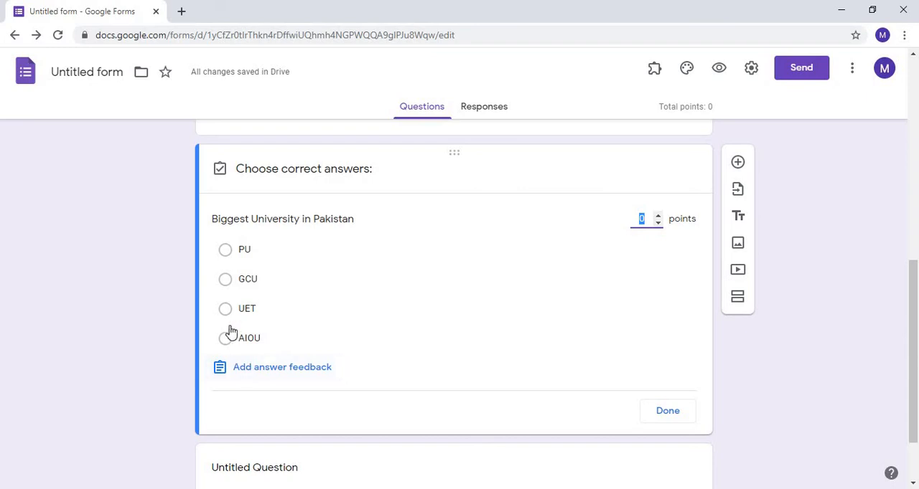
pyautogui.click(226, 252)
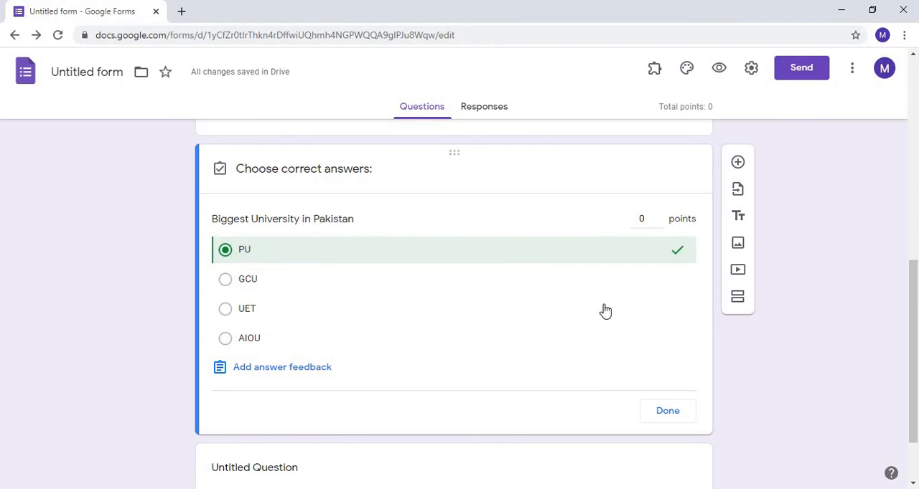
pyautogui.click(645, 219)
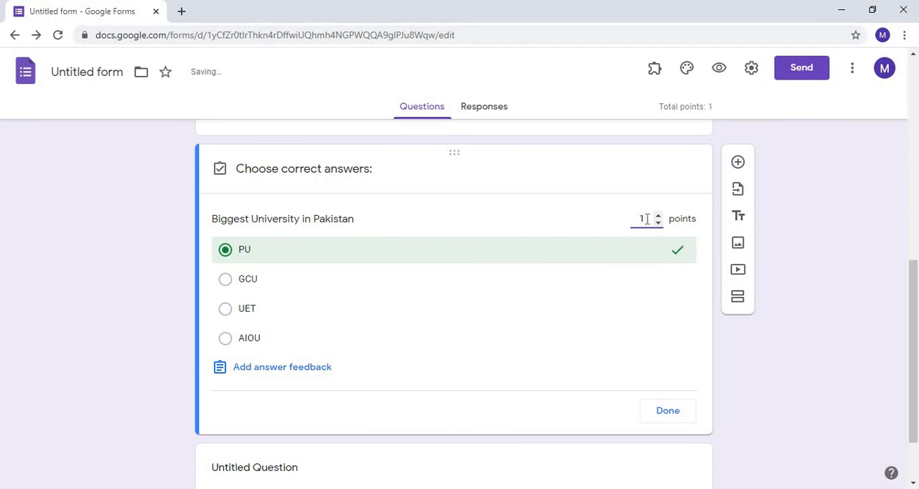
pyautogui.click(666, 412)
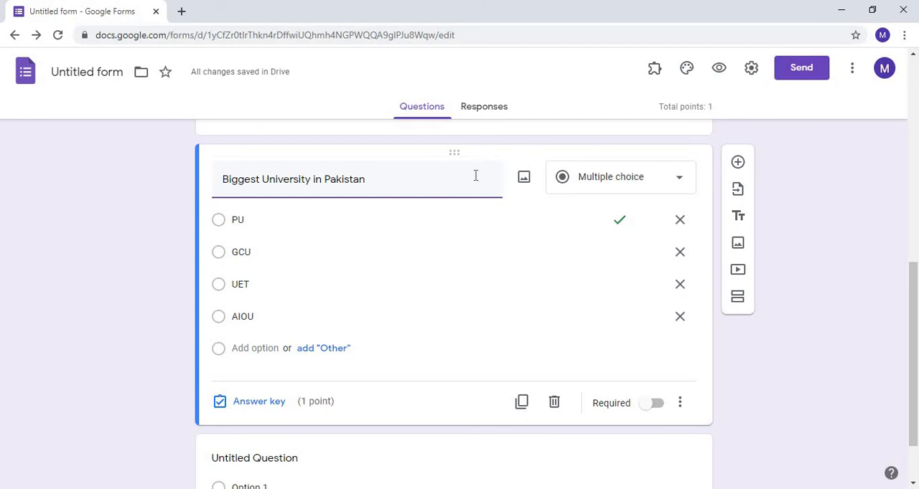
pyautogui.click(738, 165)
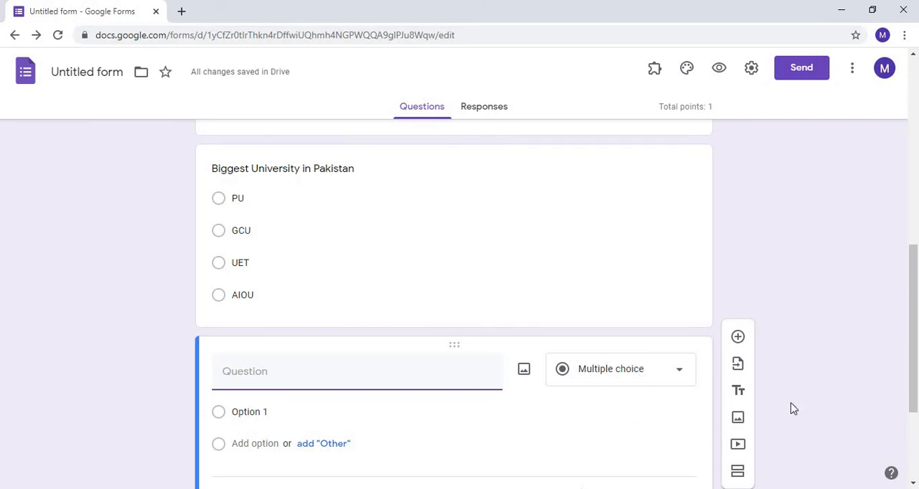
pyautogui.scroll(-2, 912, 485)
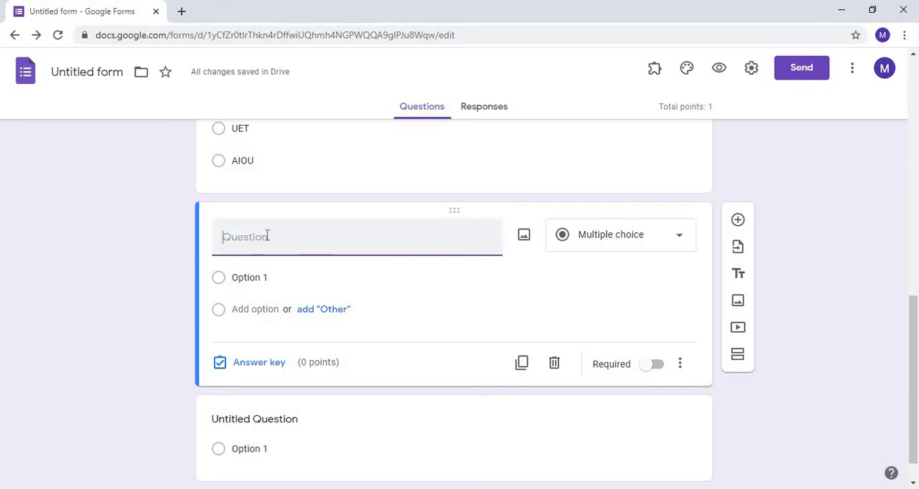
pyautogui.click(524, 238)
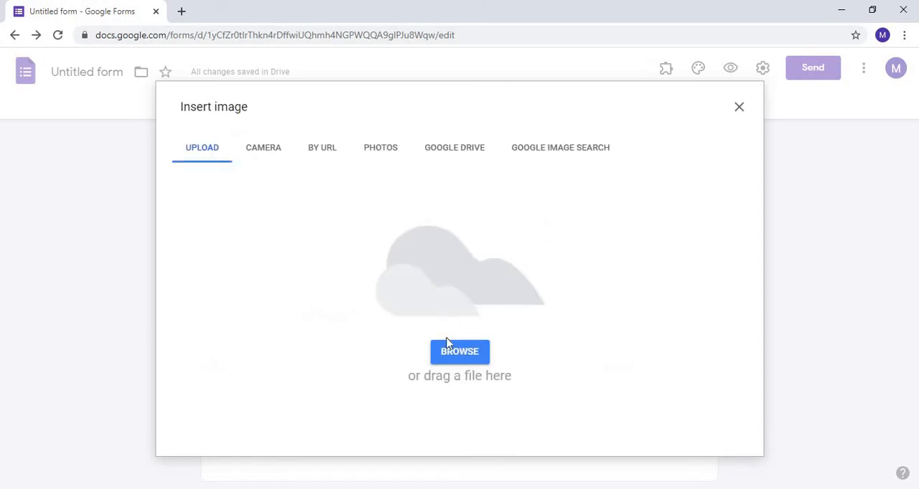
pyautogui.click(739, 109)
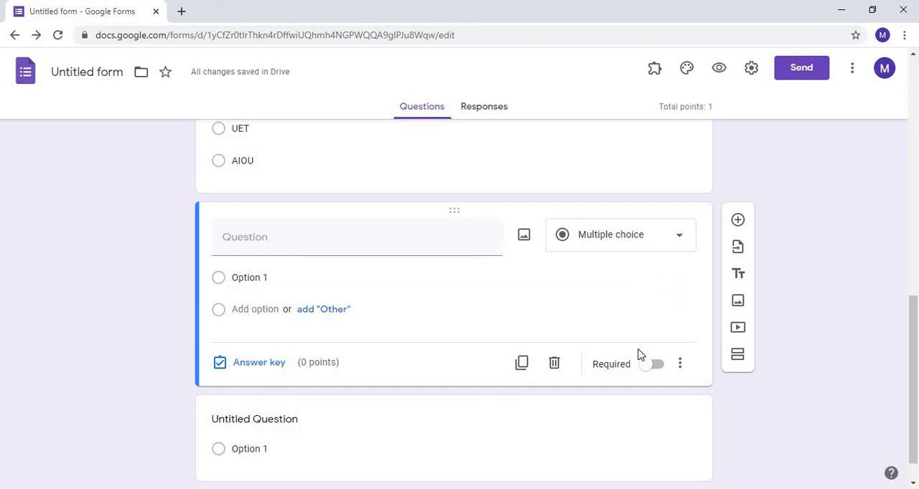
pyautogui.click(553, 364)
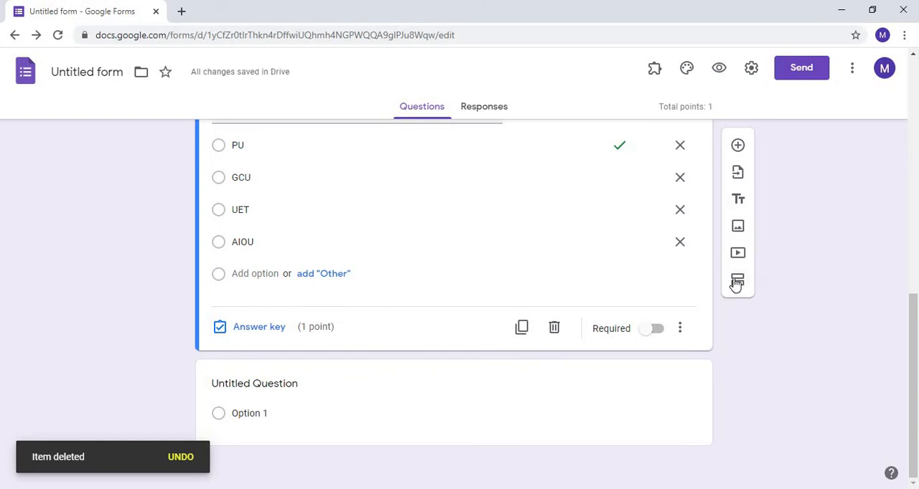
# - Add a new section after the "Biggest University in Pakistan" question and title it "Short Question"
pyautogui.click(737, 281)
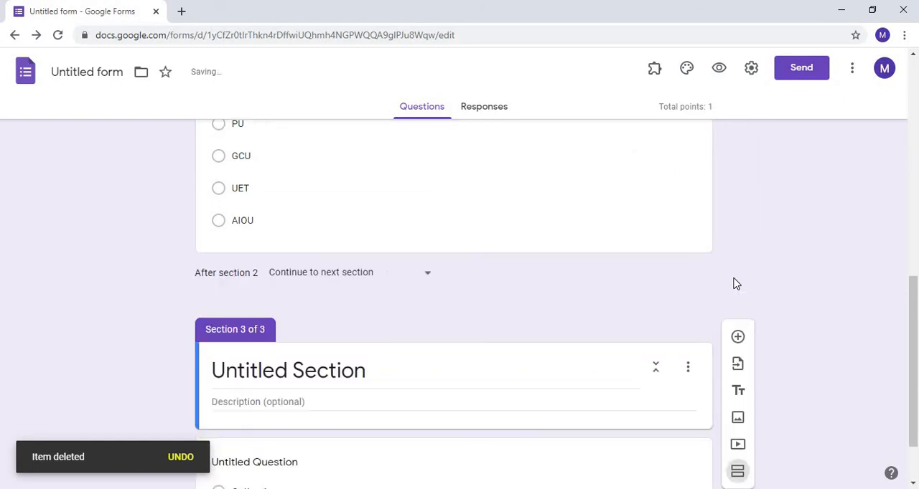
pyautogui.click(256, 372)
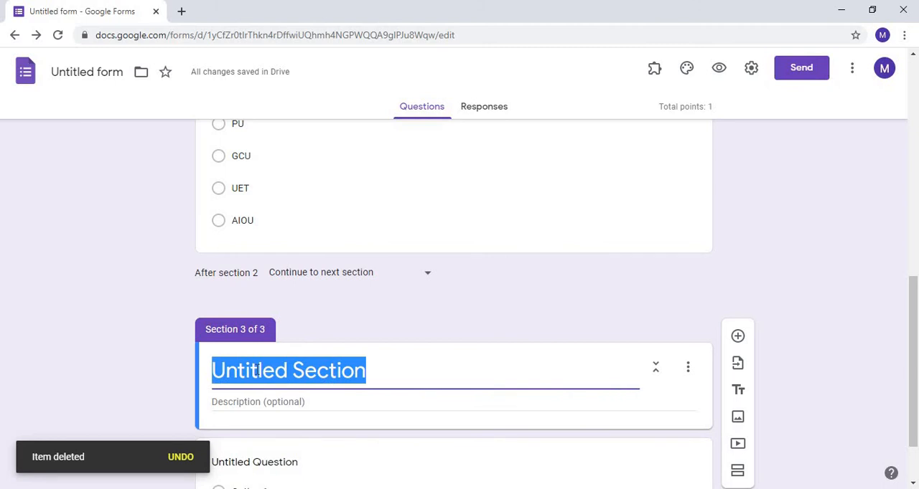
pyautogui.write('Sh')
pyautogui.write('ort')
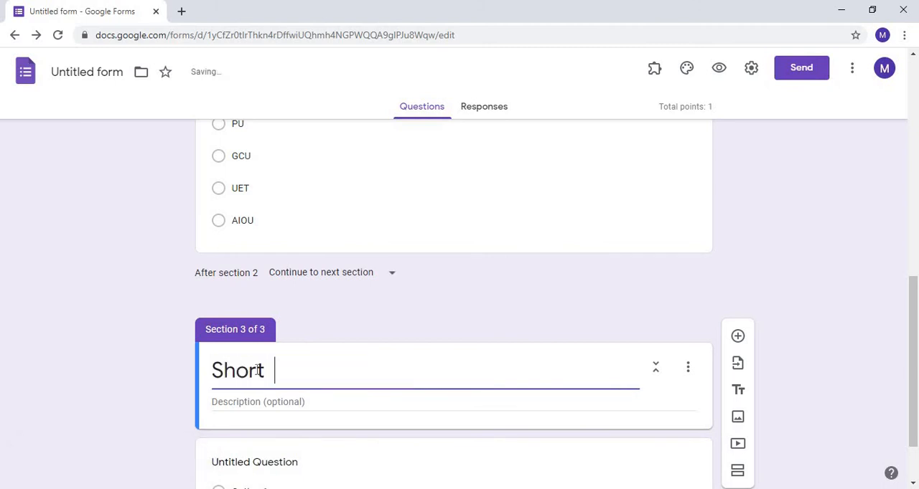
pyautogui.write(' Questio')
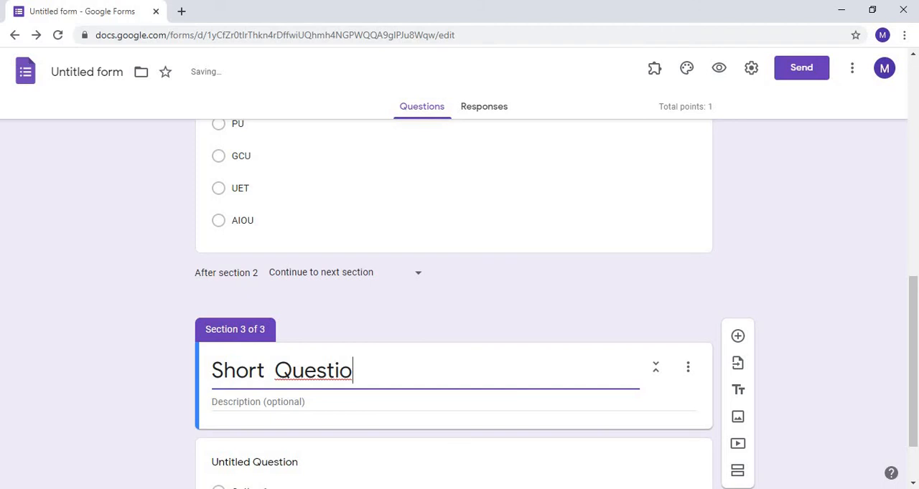
pyautogui.scroll(-1, 910, 485)
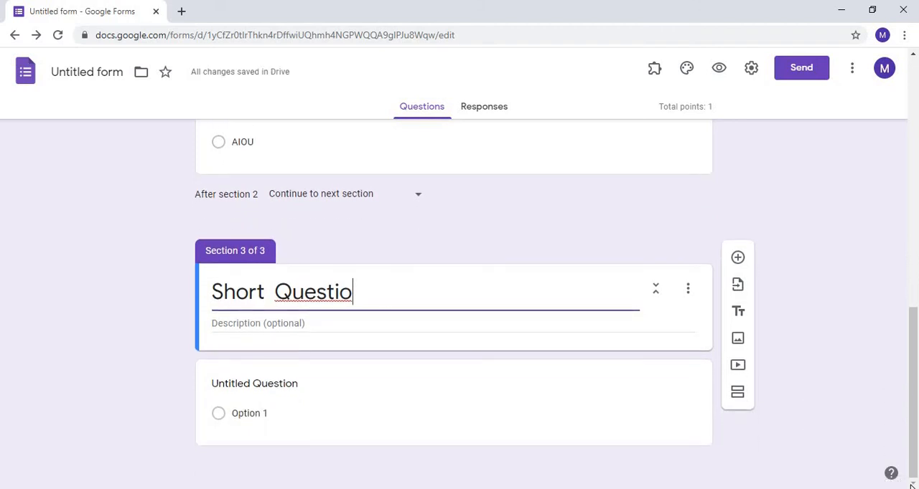
pyautogui.write('n')
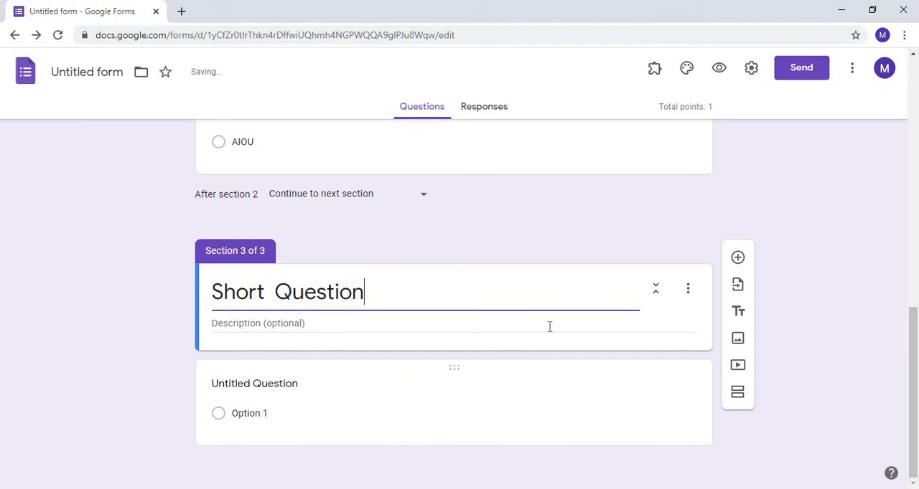
# - Add a question to the "Short Question" section and set its type to Short answer
pyautogui.click(737, 259)
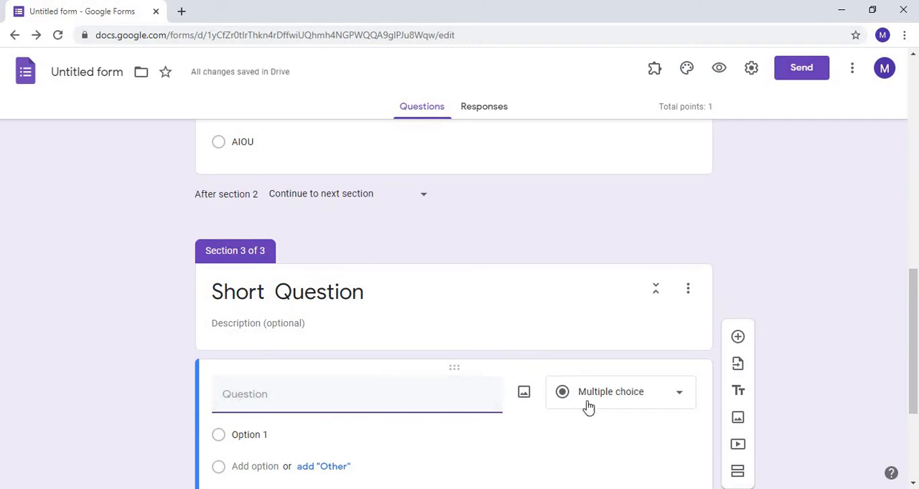
pyautogui.click(679, 397)
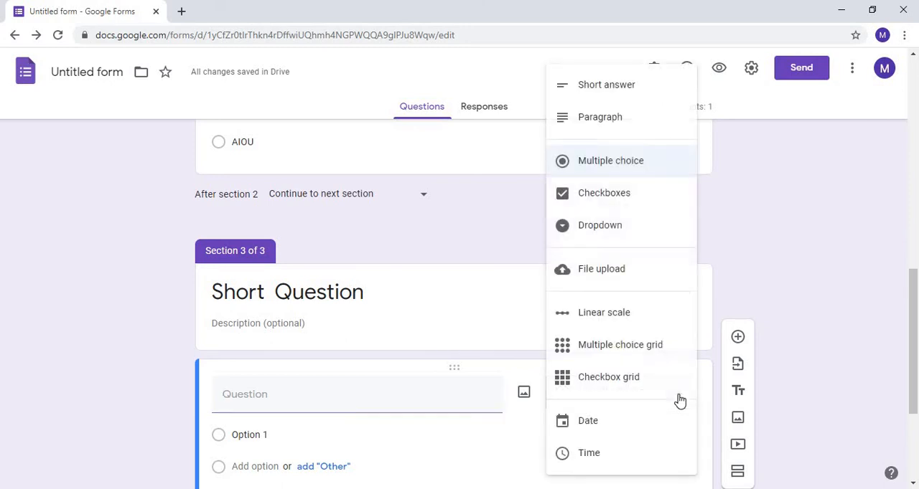
pyautogui.click(597, 90)
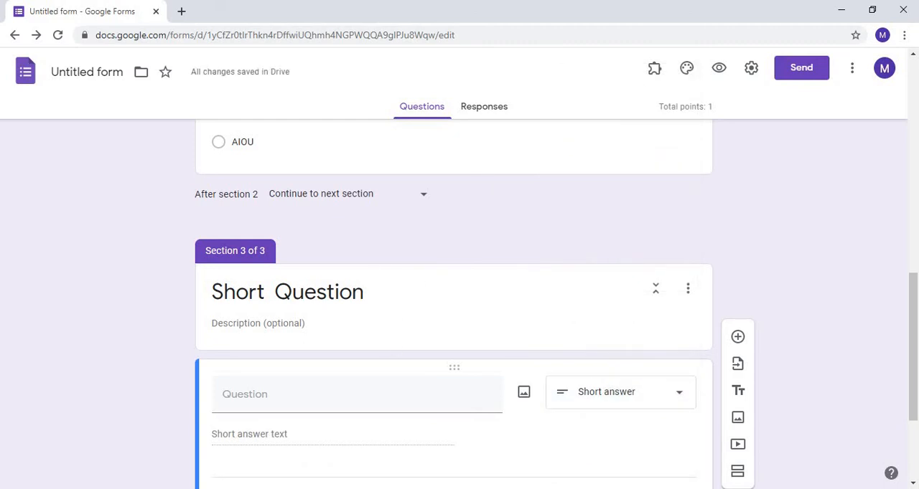
pyautogui.click(912, 484)
pyautogui.click(912, 484)
pyautogui.click(912, 484)
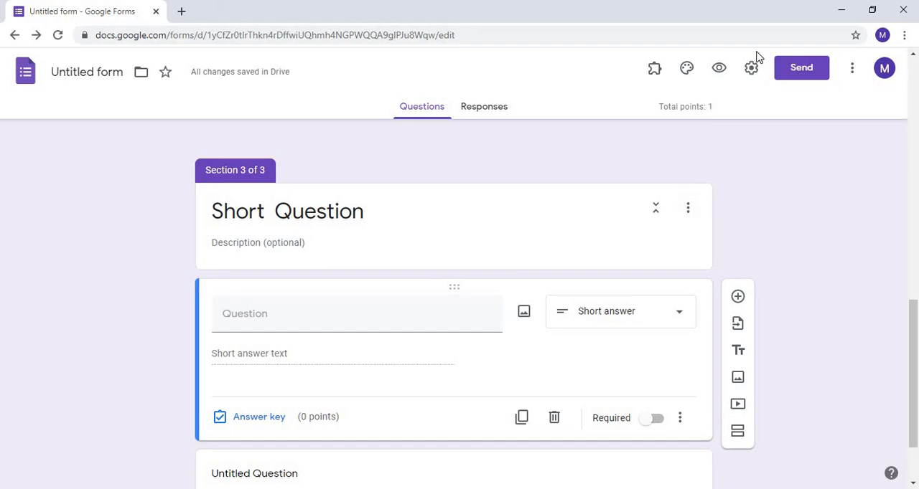
# - Look up the formLimiter add-on's details page in the Google Workspace Marketplace, and return to the form
pyautogui.click(853, 71)
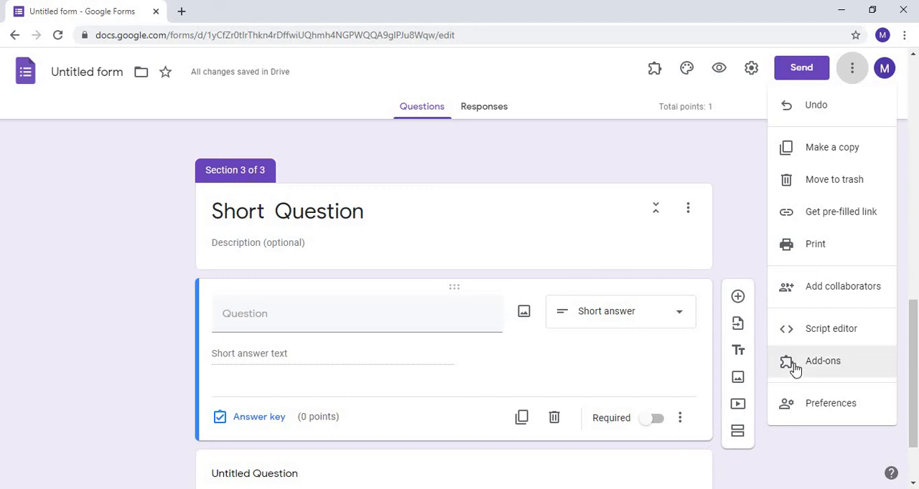
pyautogui.click(820, 363)
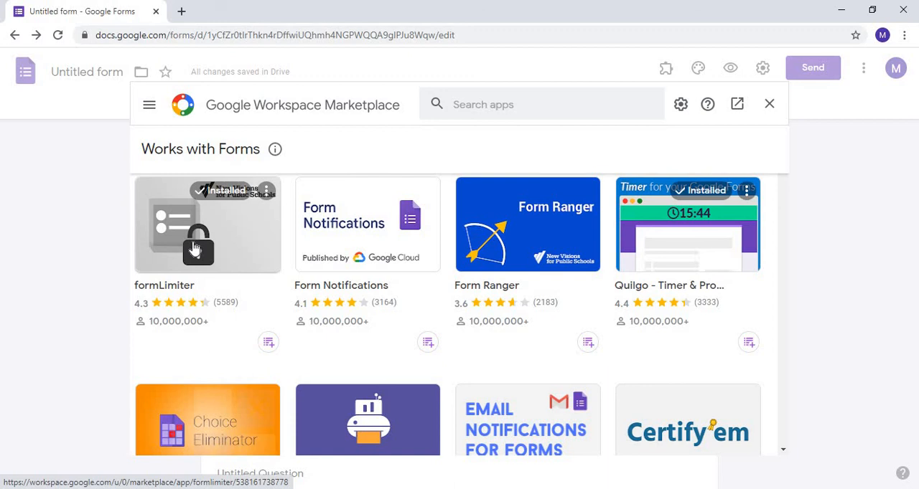
pyautogui.click(193, 247)
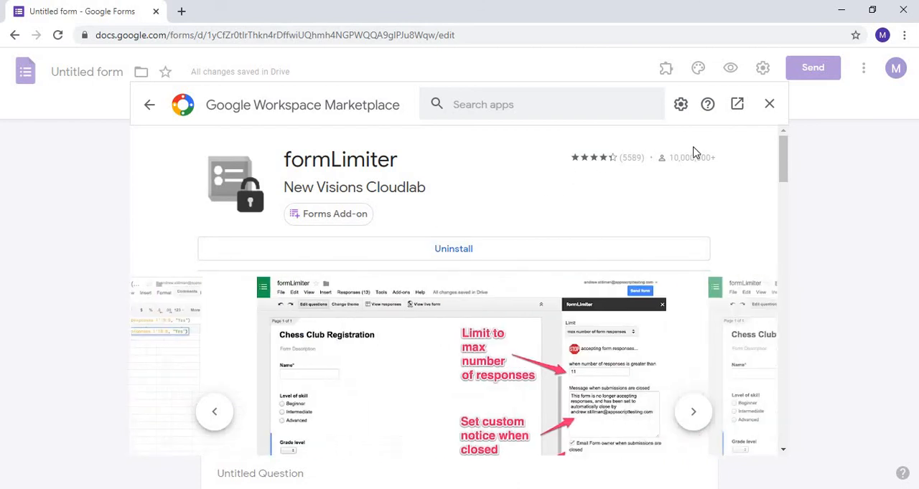
pyautogui.click(771, 106)
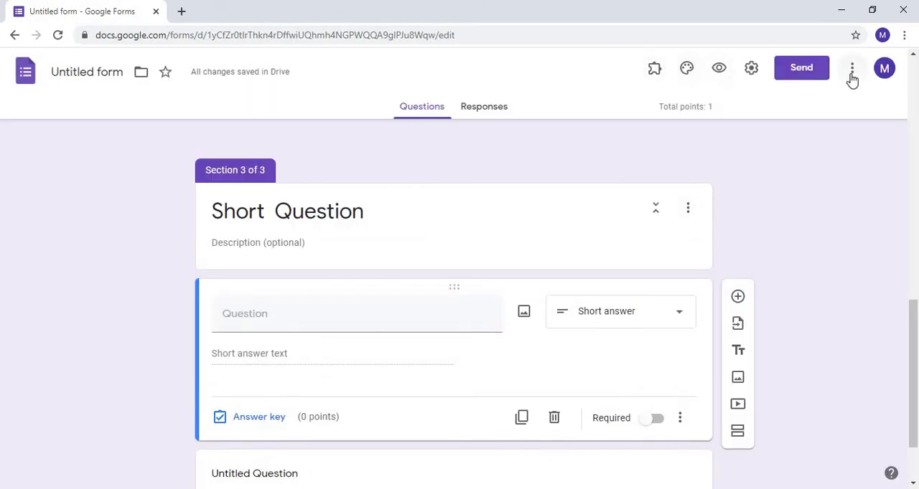
# - Open the installed formLimiter add-on's limit settings for the form and set the limit type to date and time
pyautogui.click(654, 72)
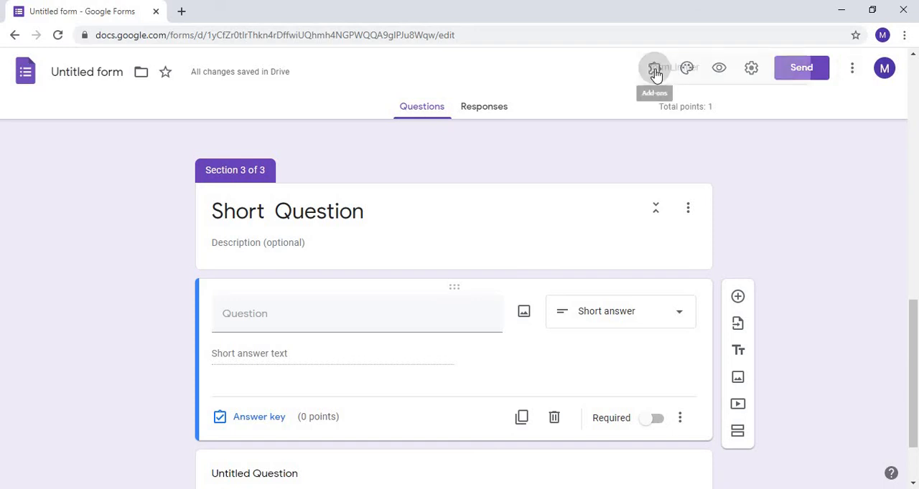
pyautogui.click(667, 109)
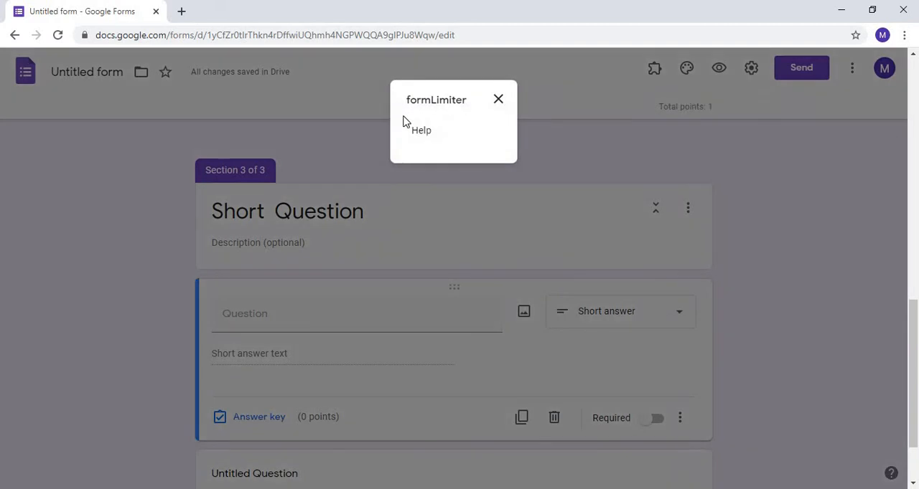
pyautogui.click(407, 120)
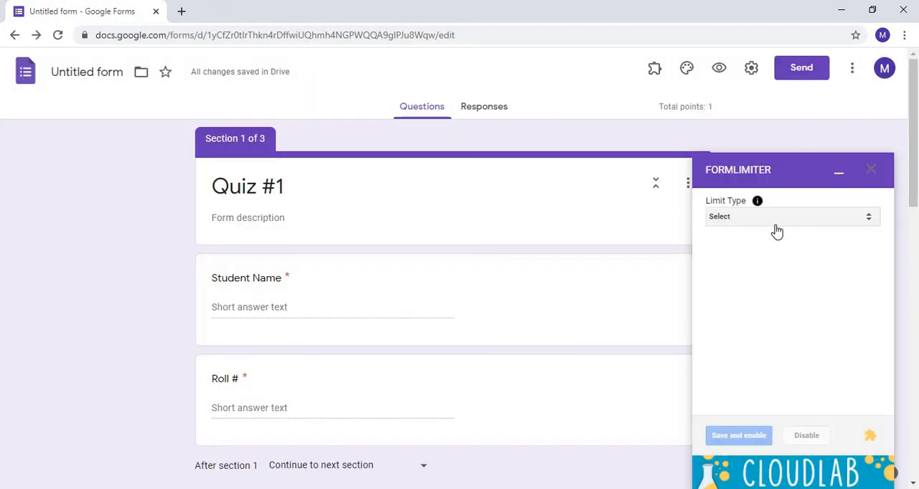
pyautogui.click(868, 218)
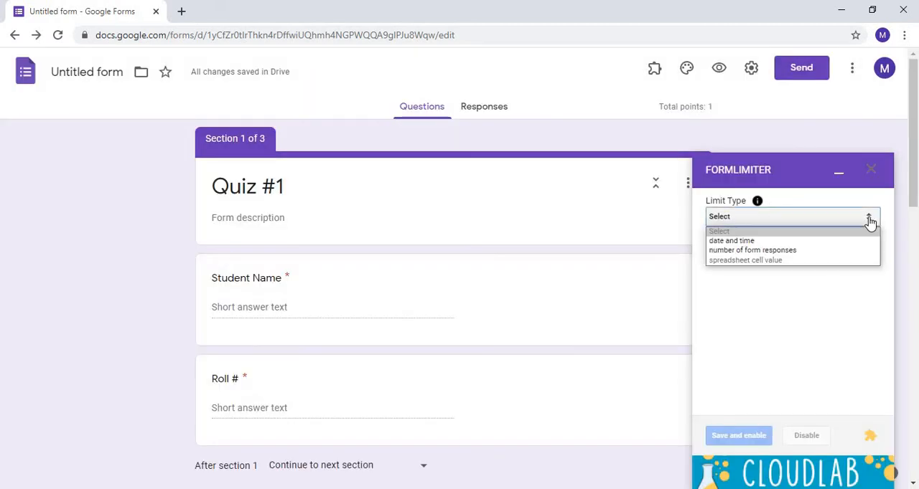
pyautogui.click(738, 242)
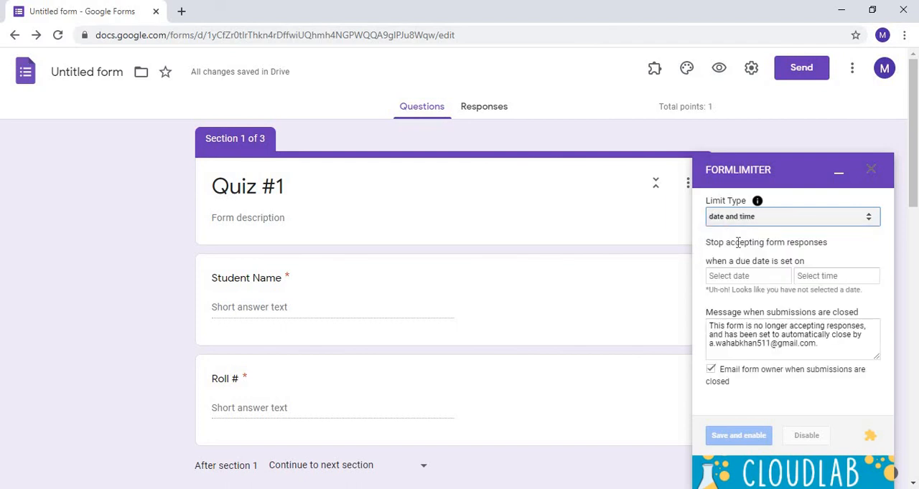
# - Set formLimiter to stop accepting responses on 11/26/2020 at 6:00 PM, and save and enable the limit
pyautogui.click(725, 280)
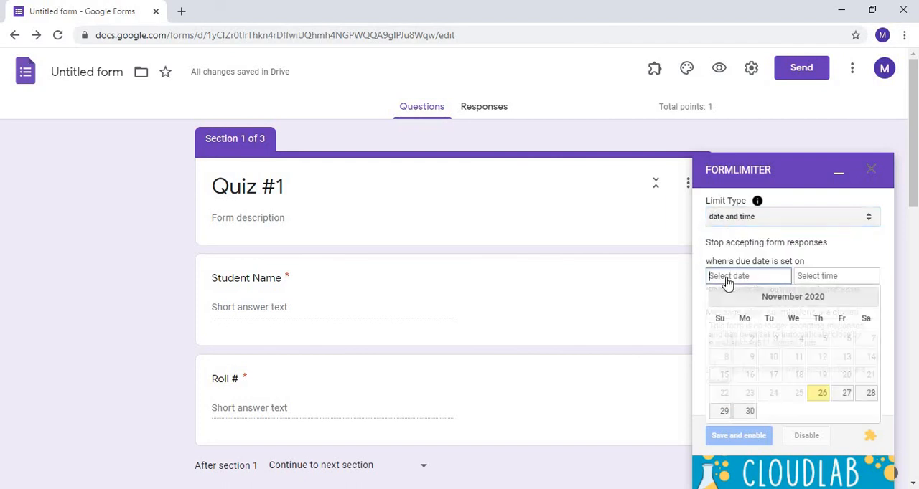
pyautogui.click(819, 396)
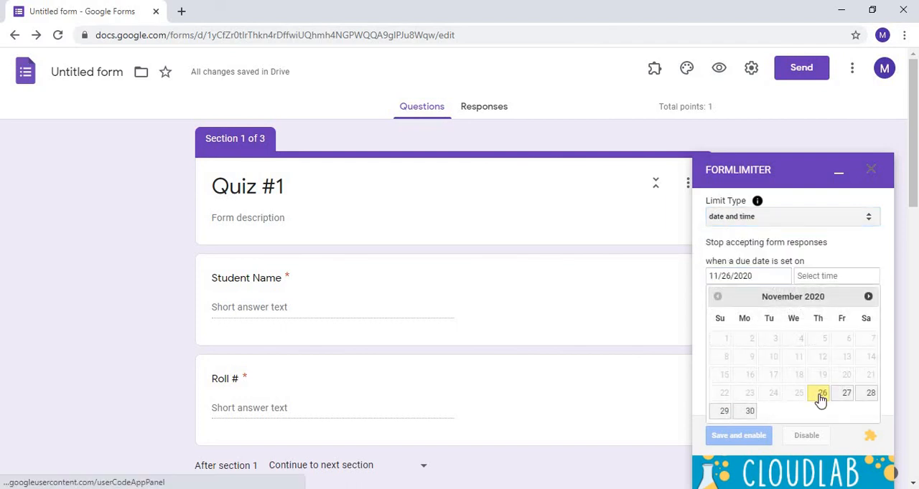
pyautogui.click(826, 281)
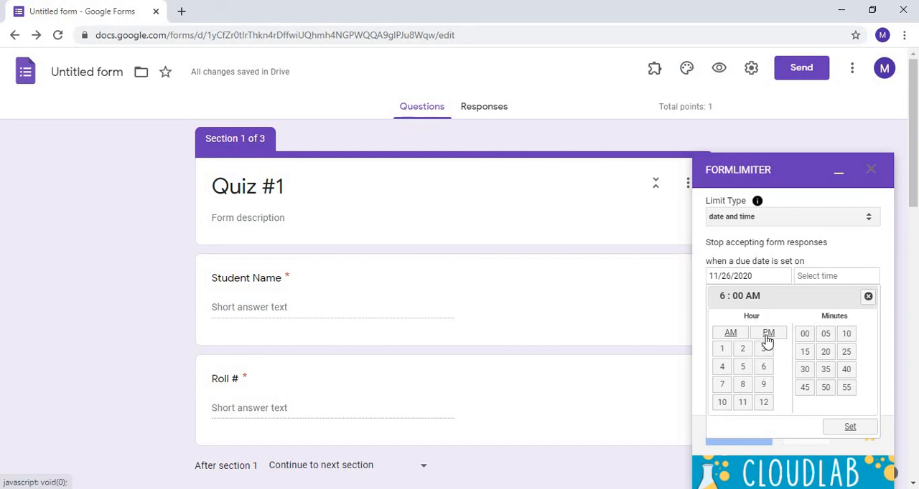
pyautogui.click(850, 428)
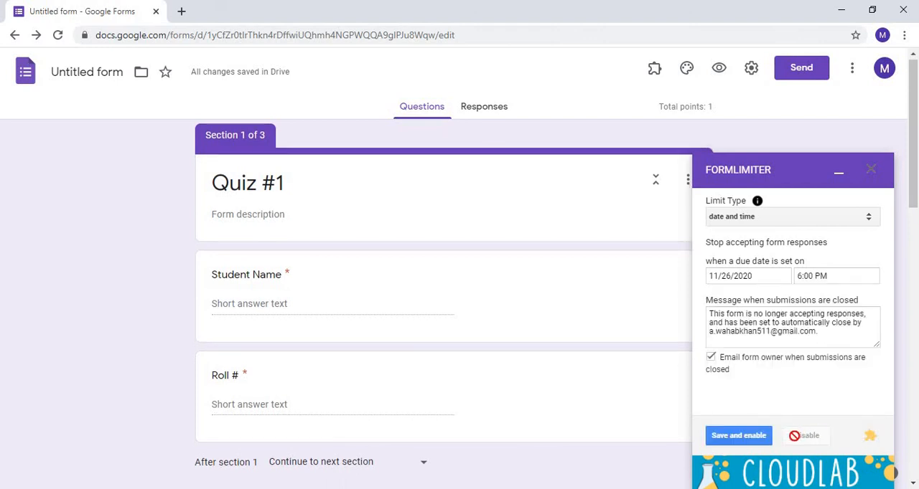
pyautogui.click(740, 436)
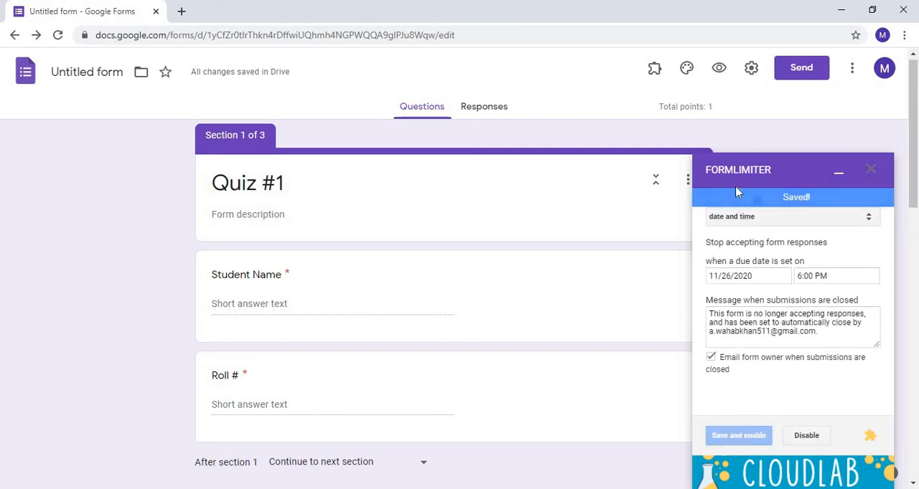
pyautogui.click(870, 174)
# - Copy the quiz's full, unshortened sharing link from the send options, dismissing the low-battery notice
pyautogui.click(806, 70)
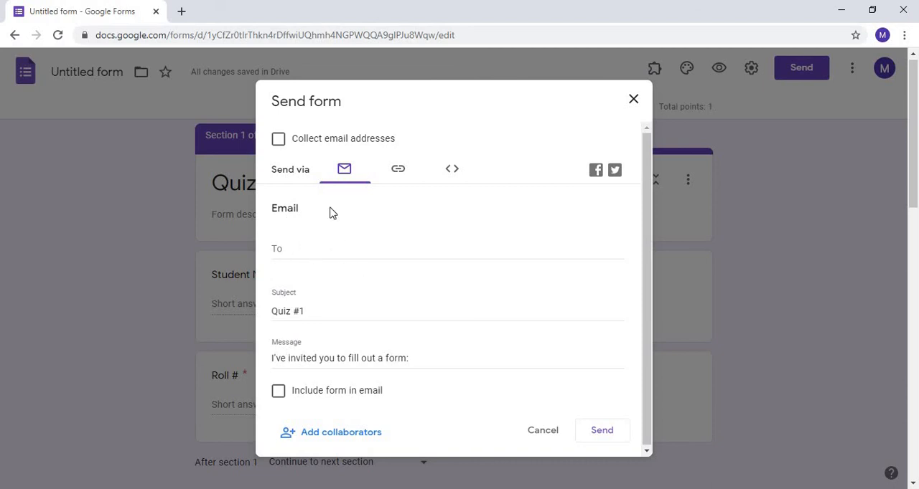
pyautogui.click(399, 174)
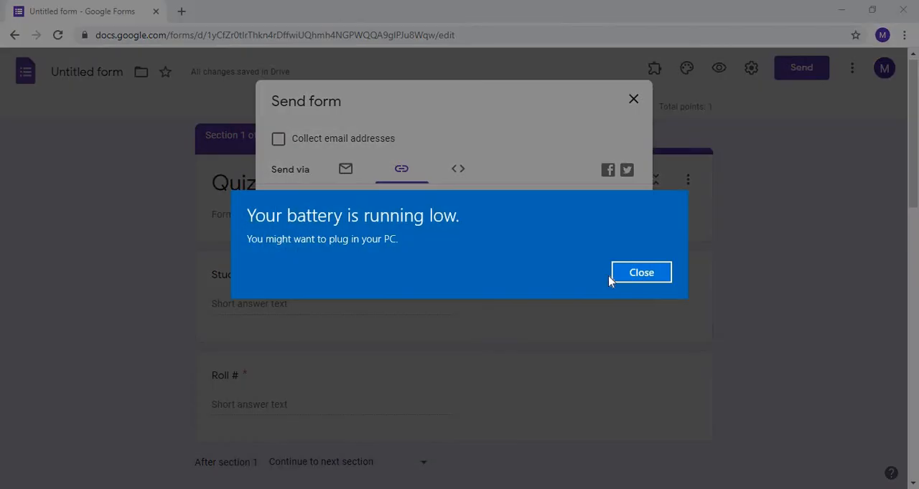
pyautogui.click(621, 275)
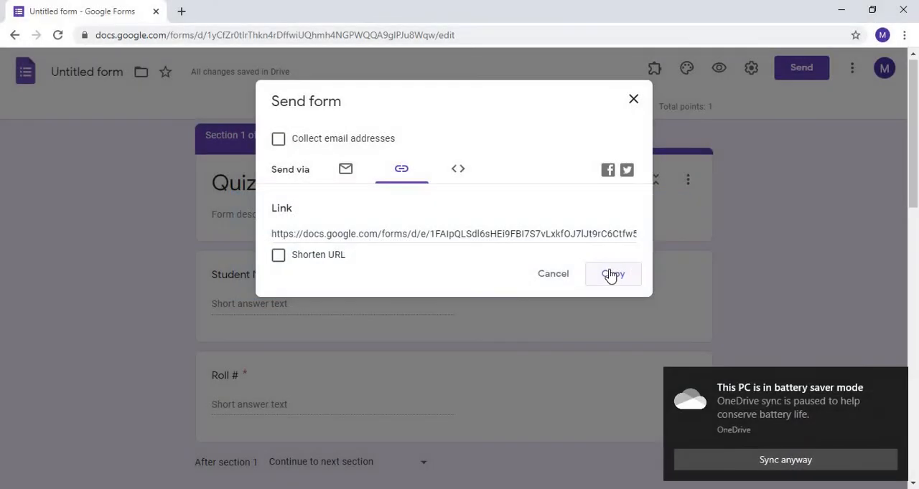
pyautogui.click(610, 278)
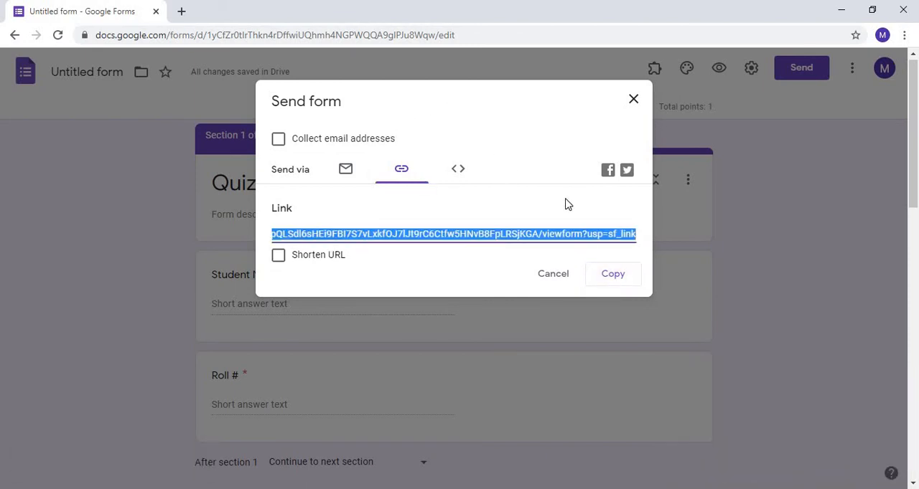
pyautogui.click(615, 277)
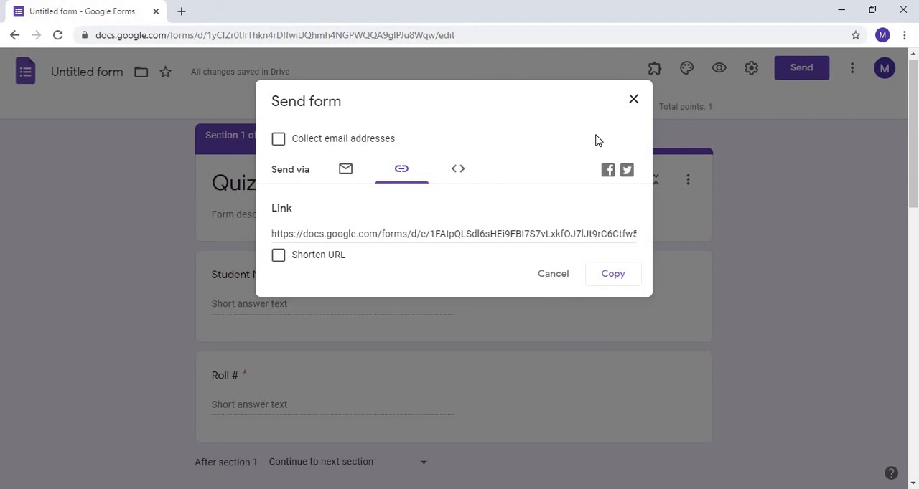
pyautogui.click(634, 100)
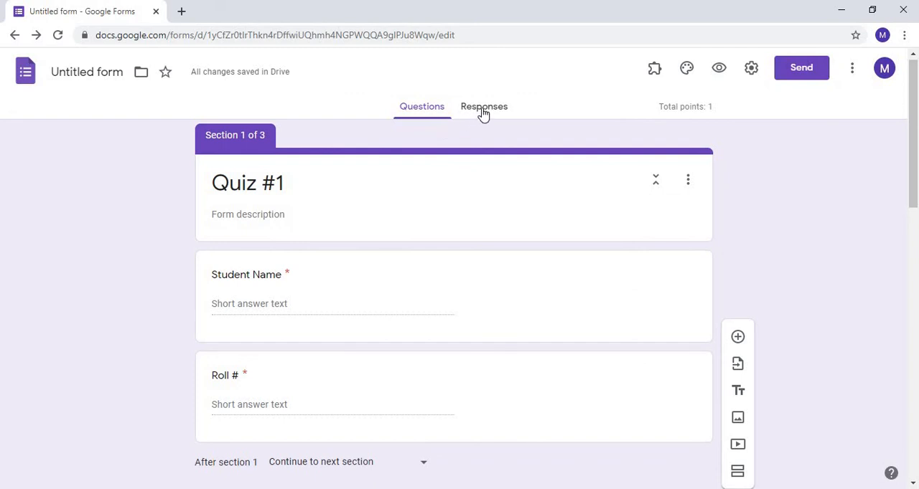
# - Stop the quiz from accepting responses in its response settings
pyautogui.click(484, 112)
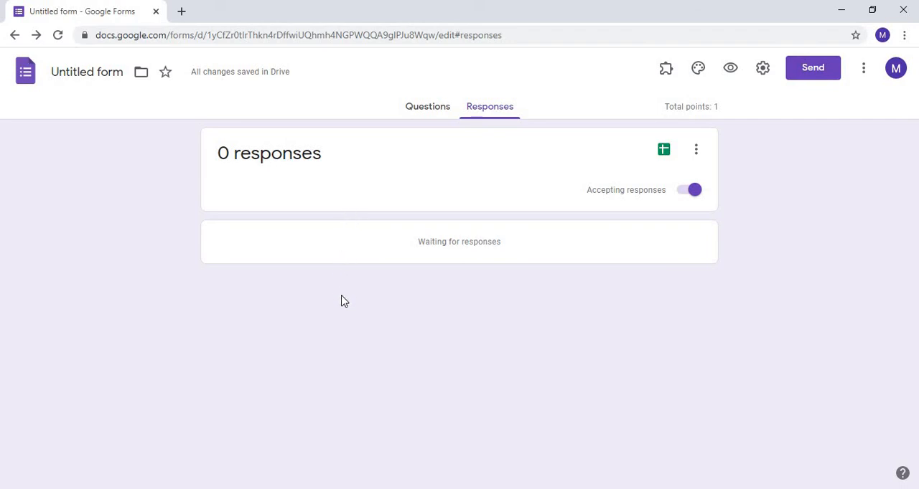
pyautogui.click(693, 192)
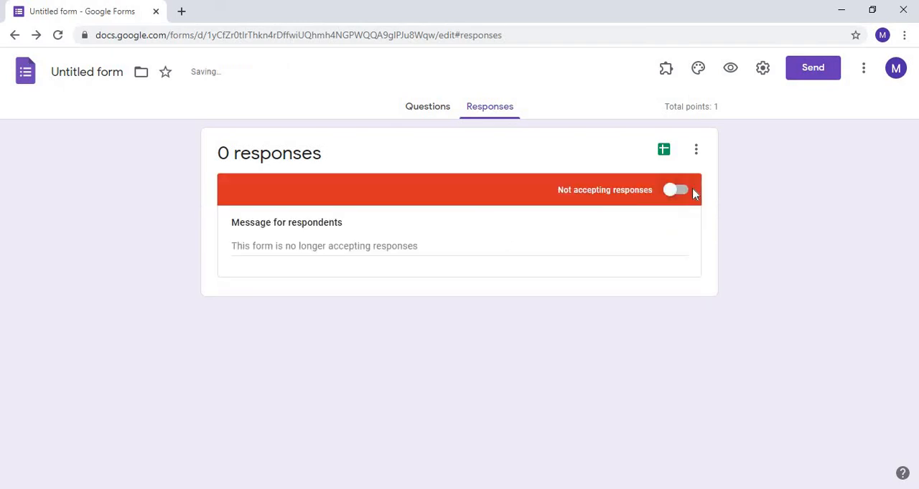